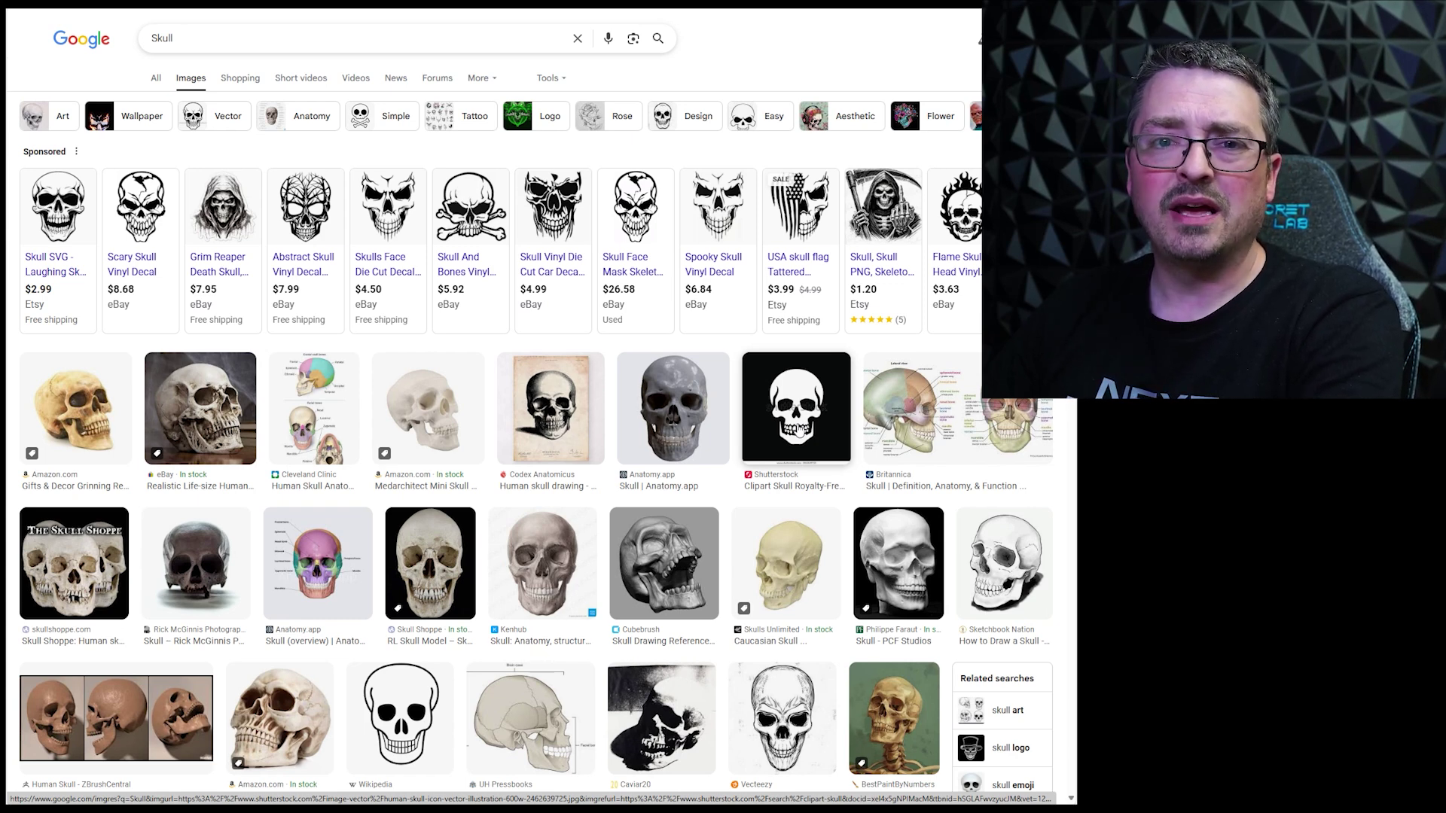
Narrow the Skull image search results to vector images
left_click(188, 35)
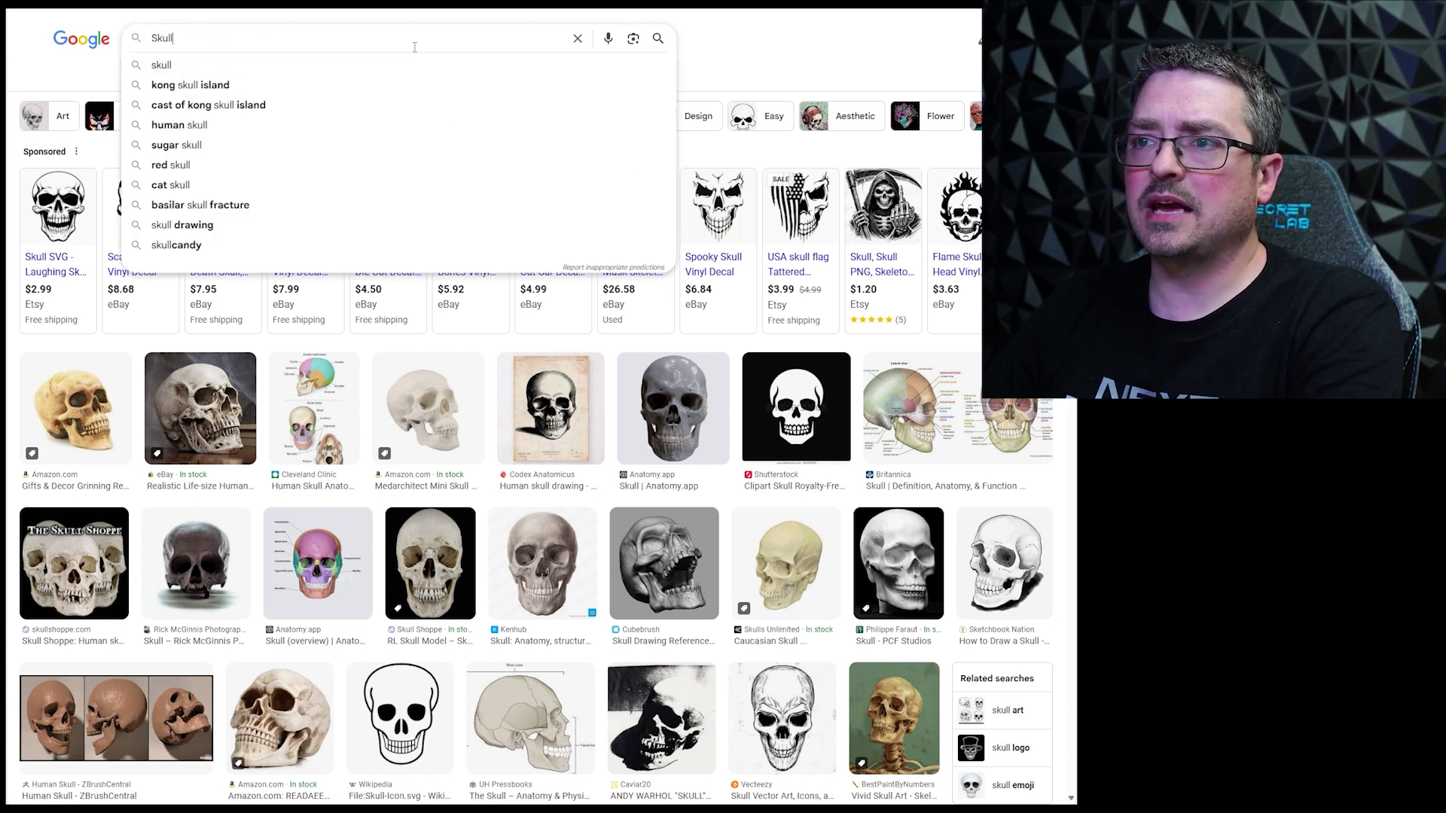
left_click(742, 68)
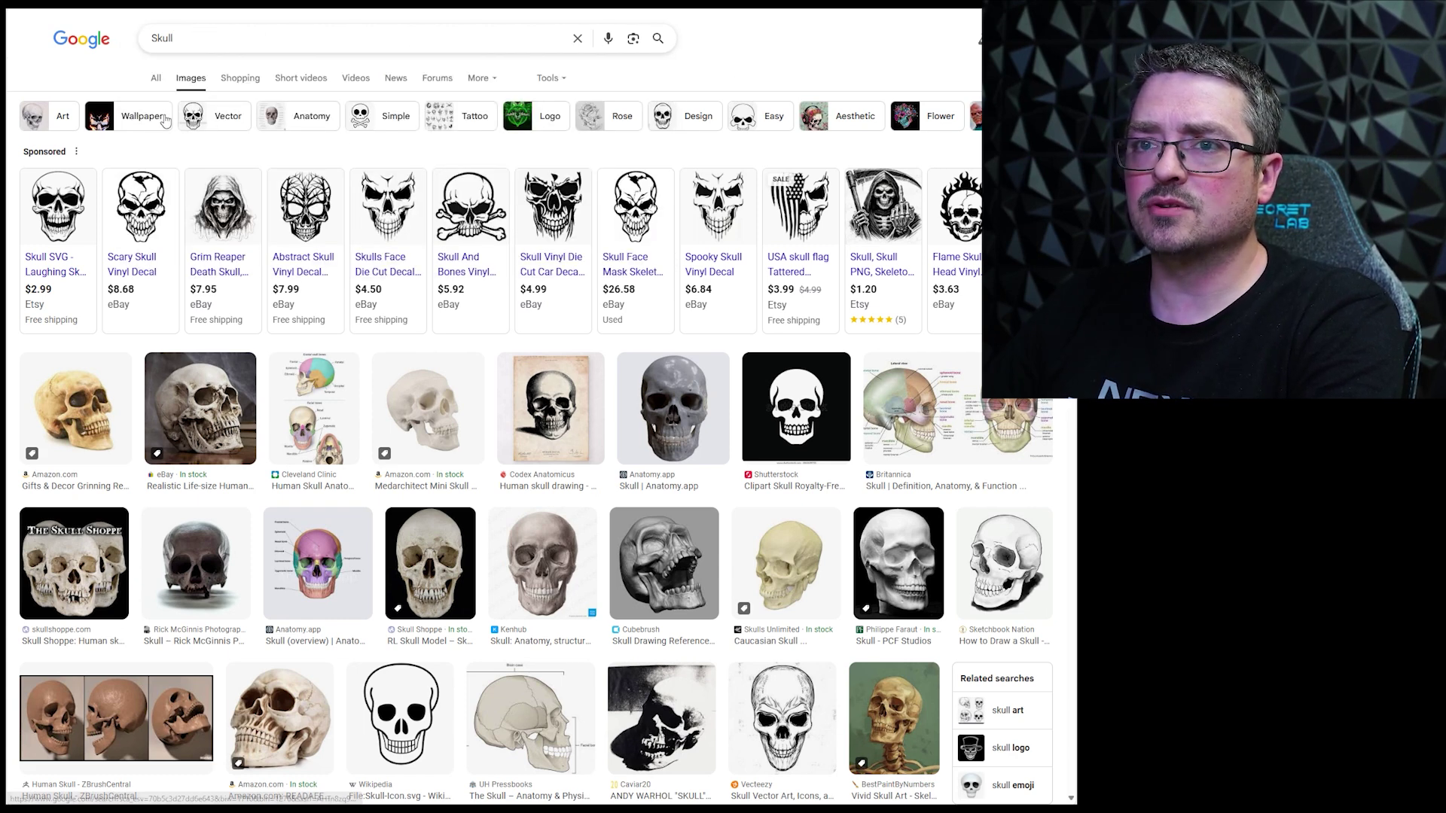
left_click(221, 117)
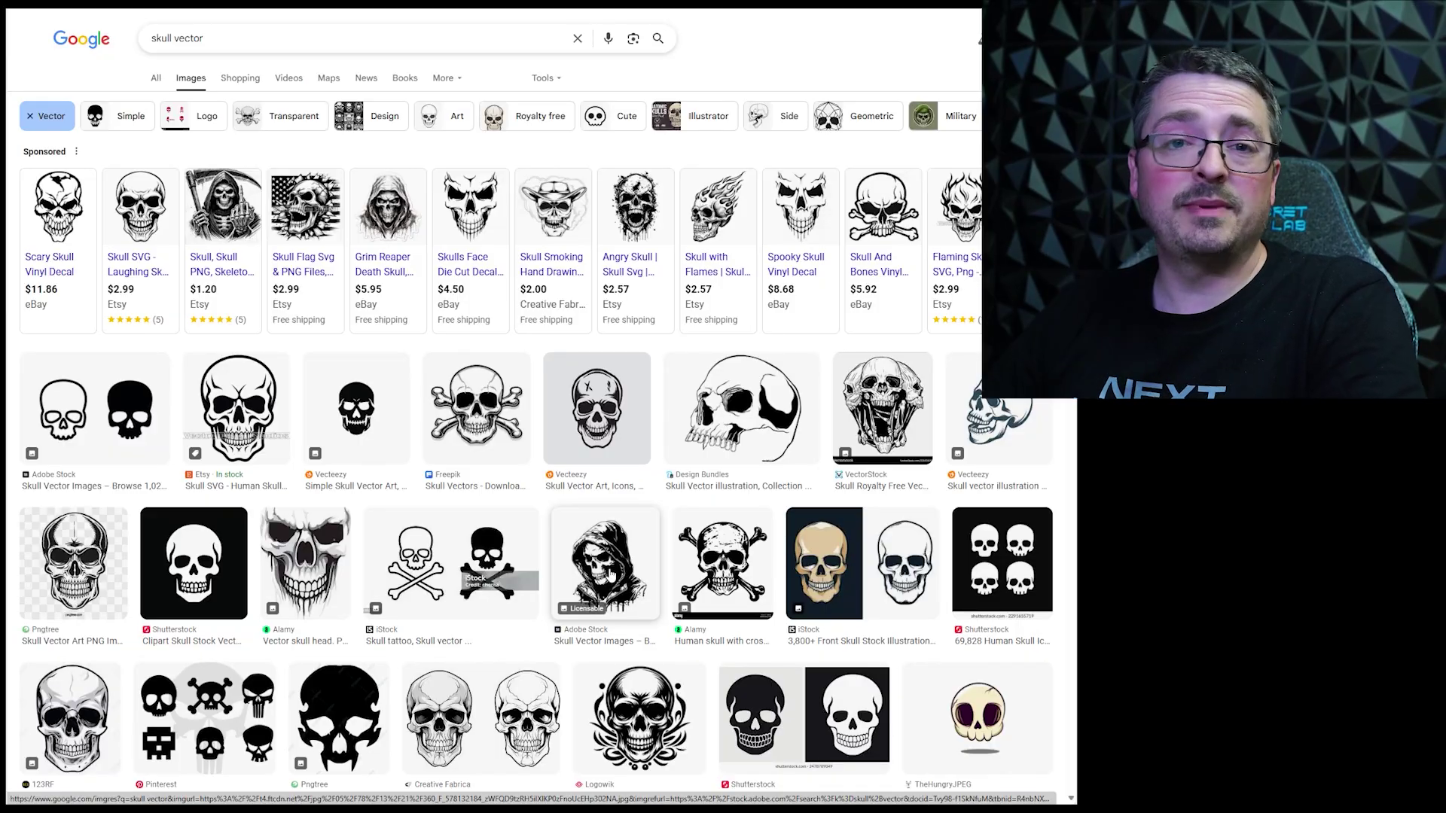
Preview the hooded skull image from Adobe Stock and save it as a JPG named Skull
left_click(610, 573)
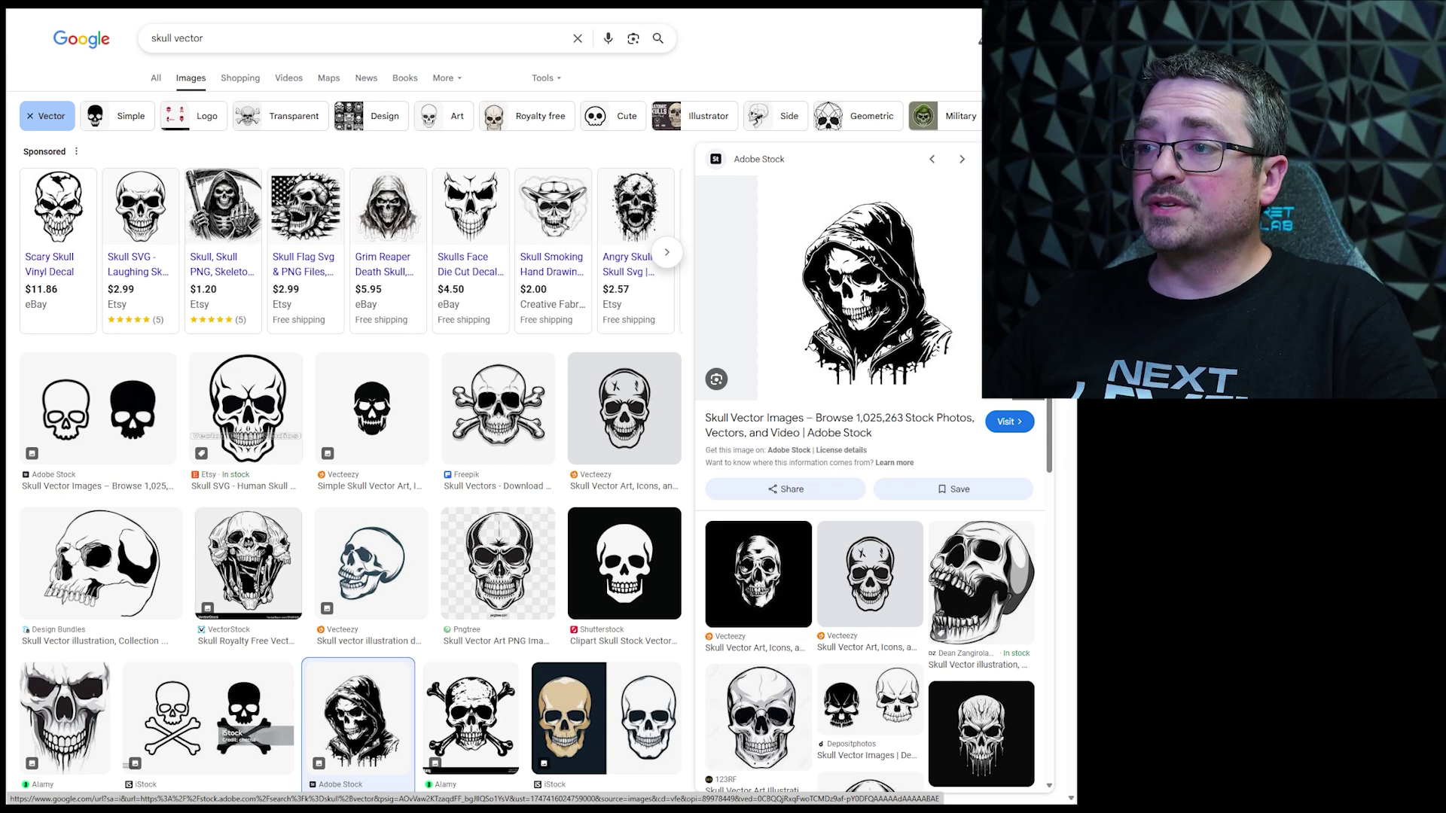
right_click(864, 290)
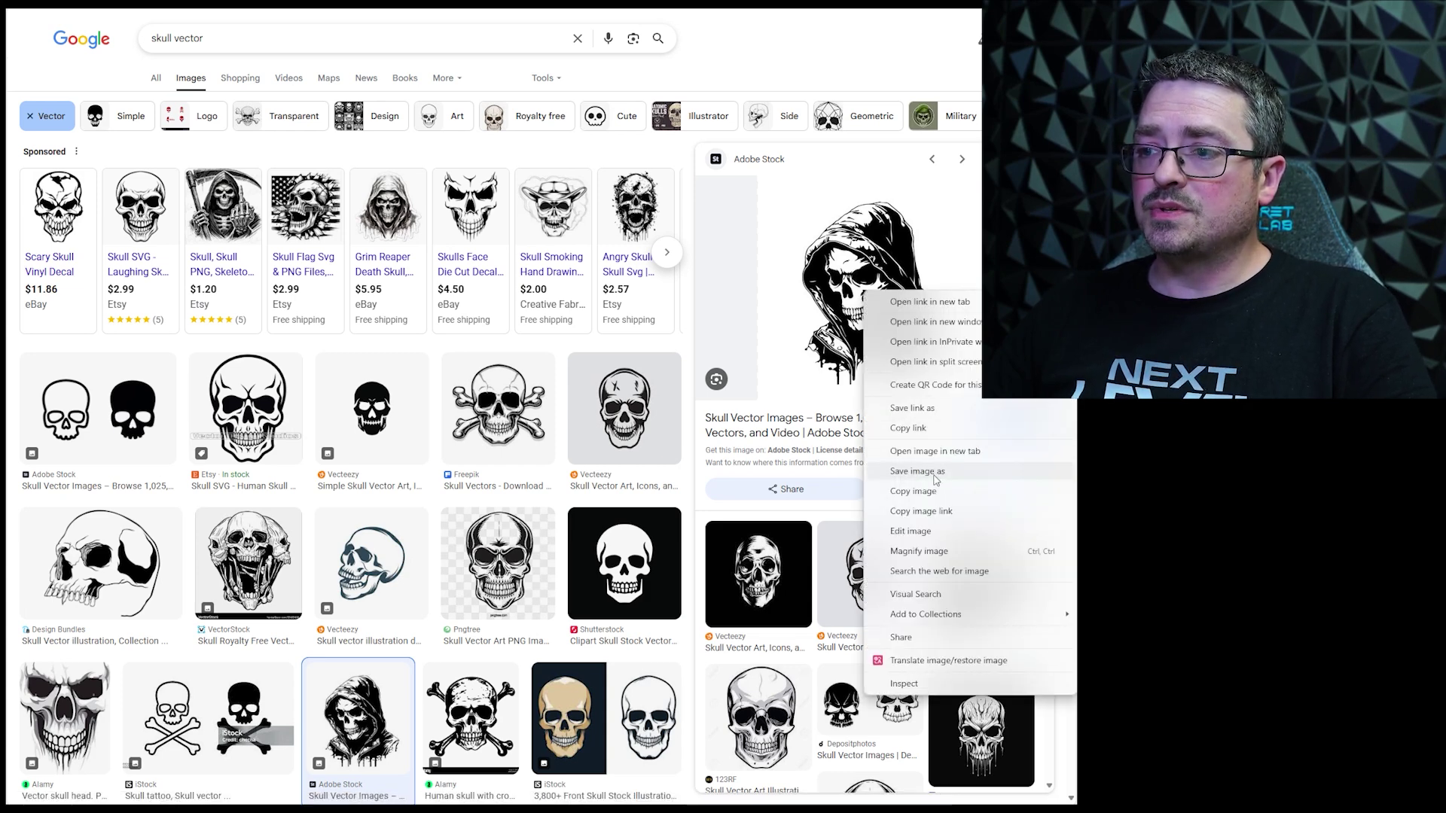
left_click(936, 476)
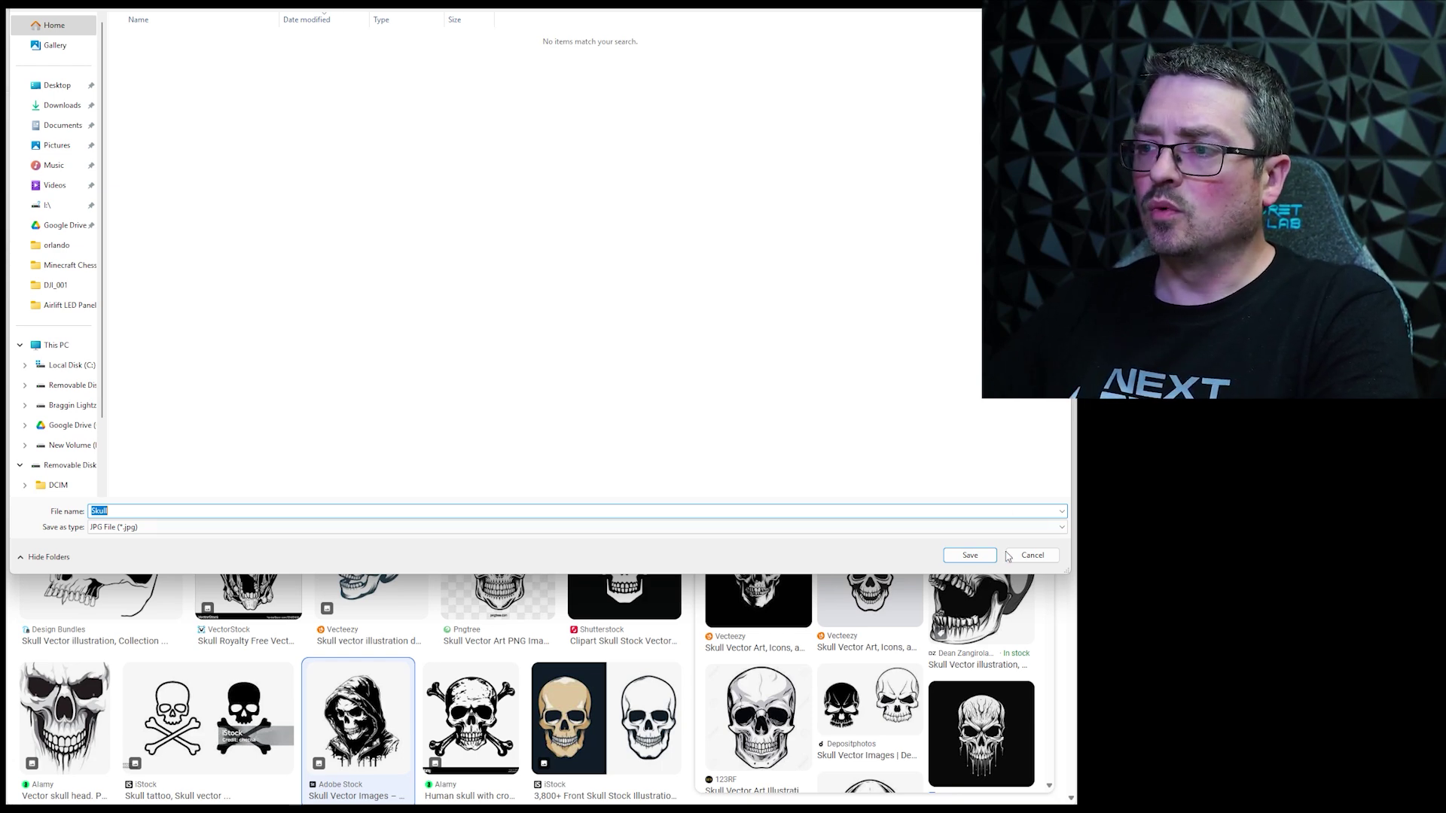
left_click(968, 554)
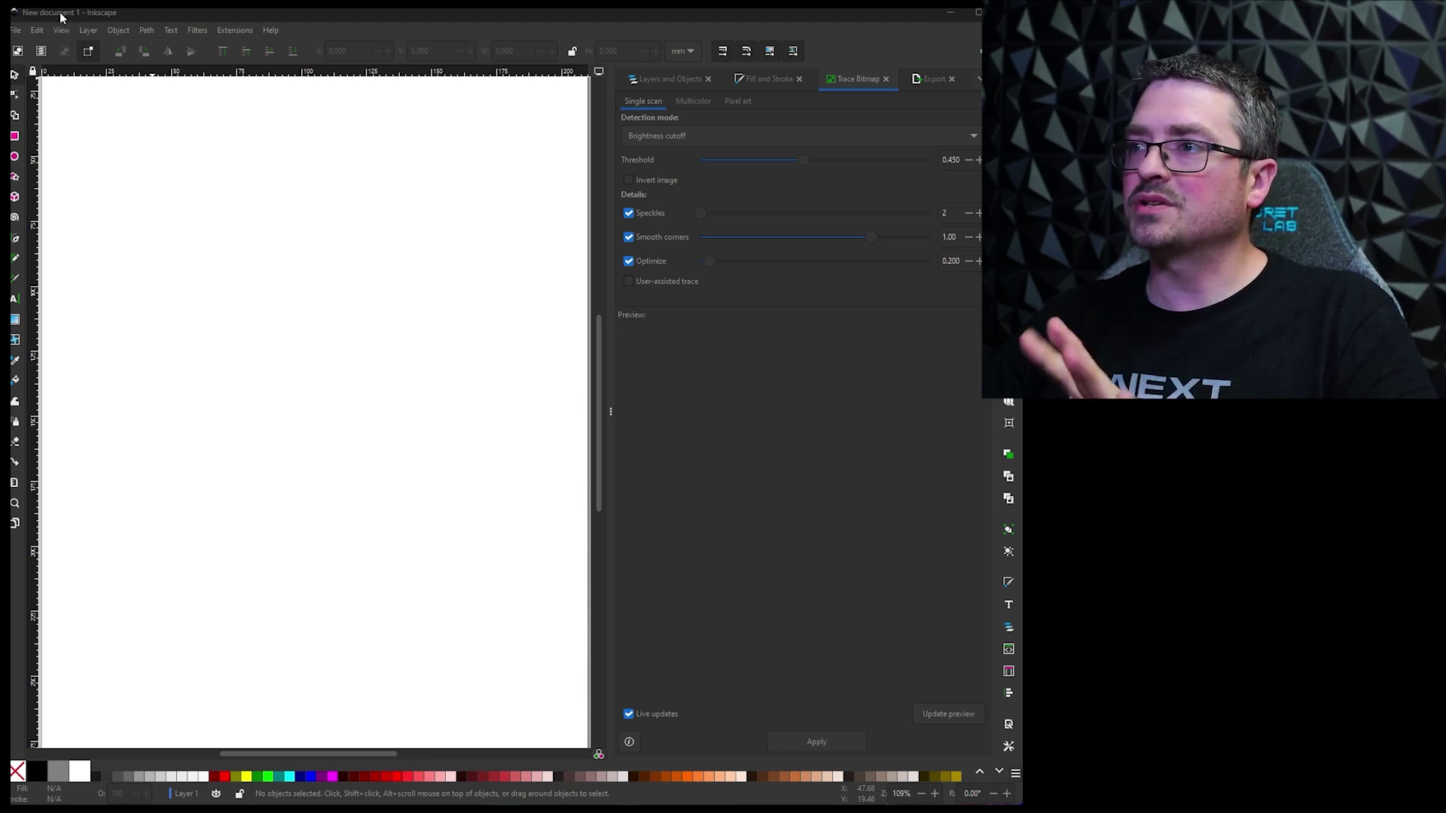
Switch to Inkscape, open Skull.jpg and trace it into a vector path with single-scan Brightness cutoff at threshold 0.450
left_click(19, 35)
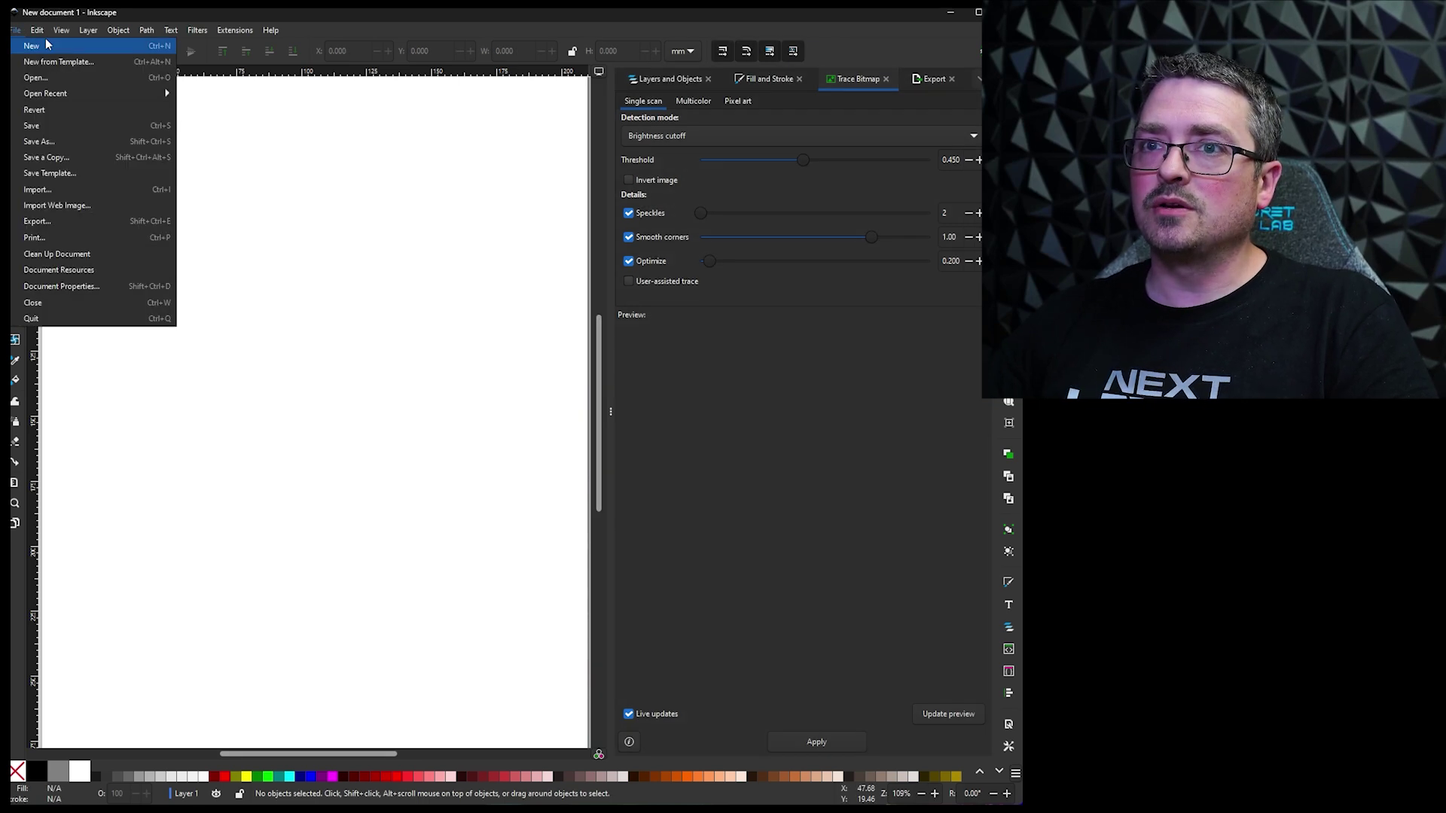
key("Escape")
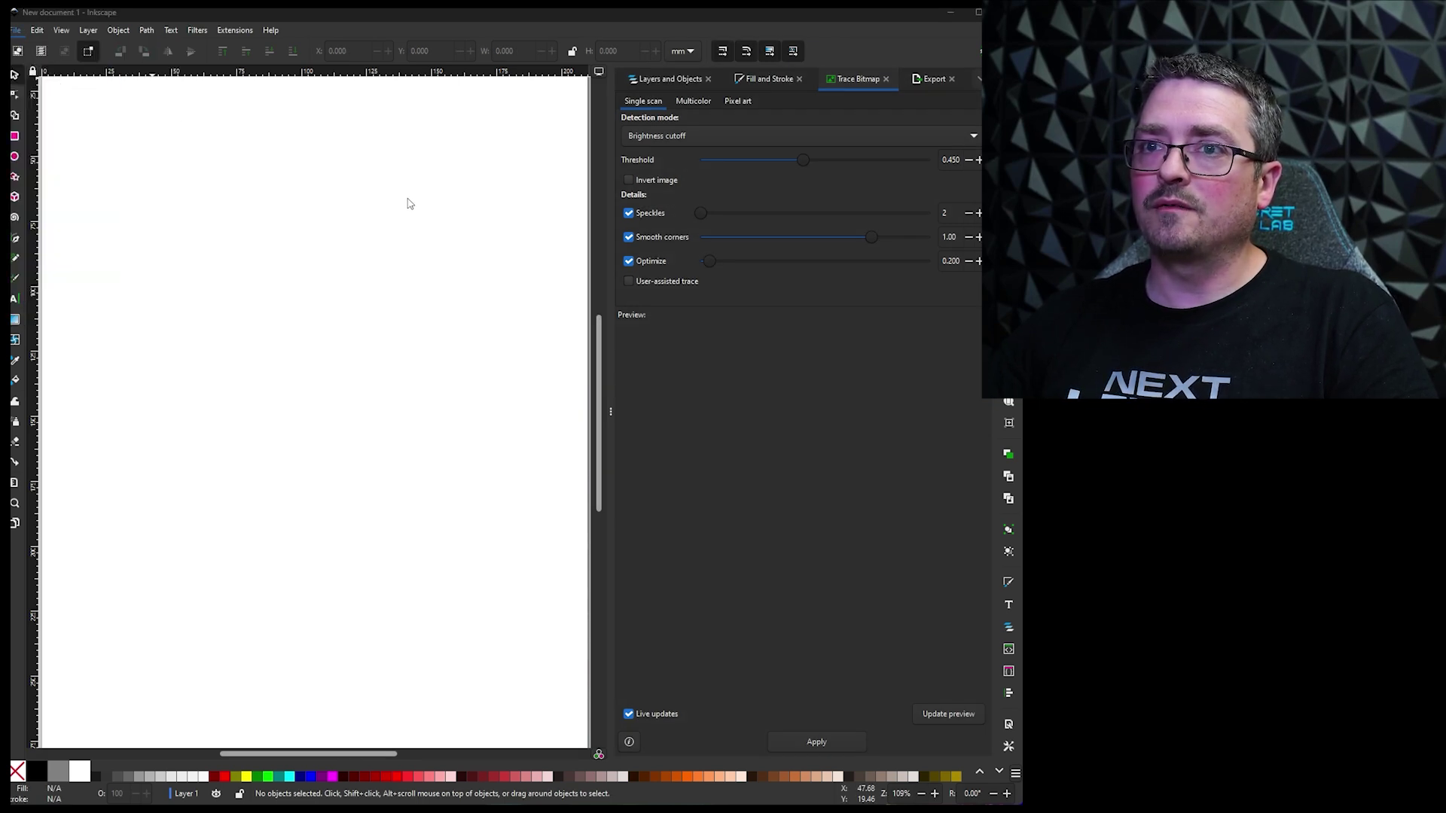
key("ctrl+o")
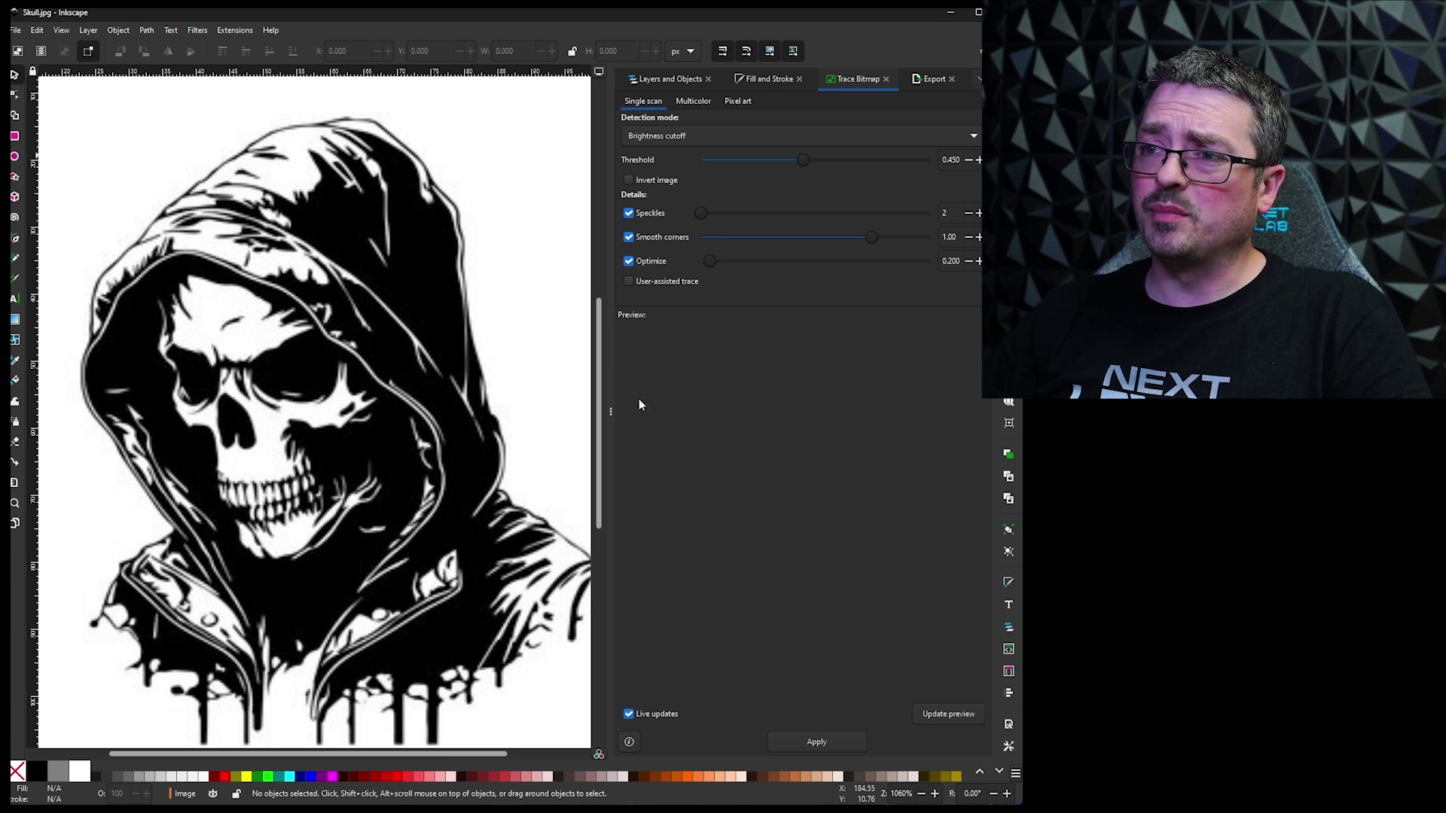
left_click(430, 293)
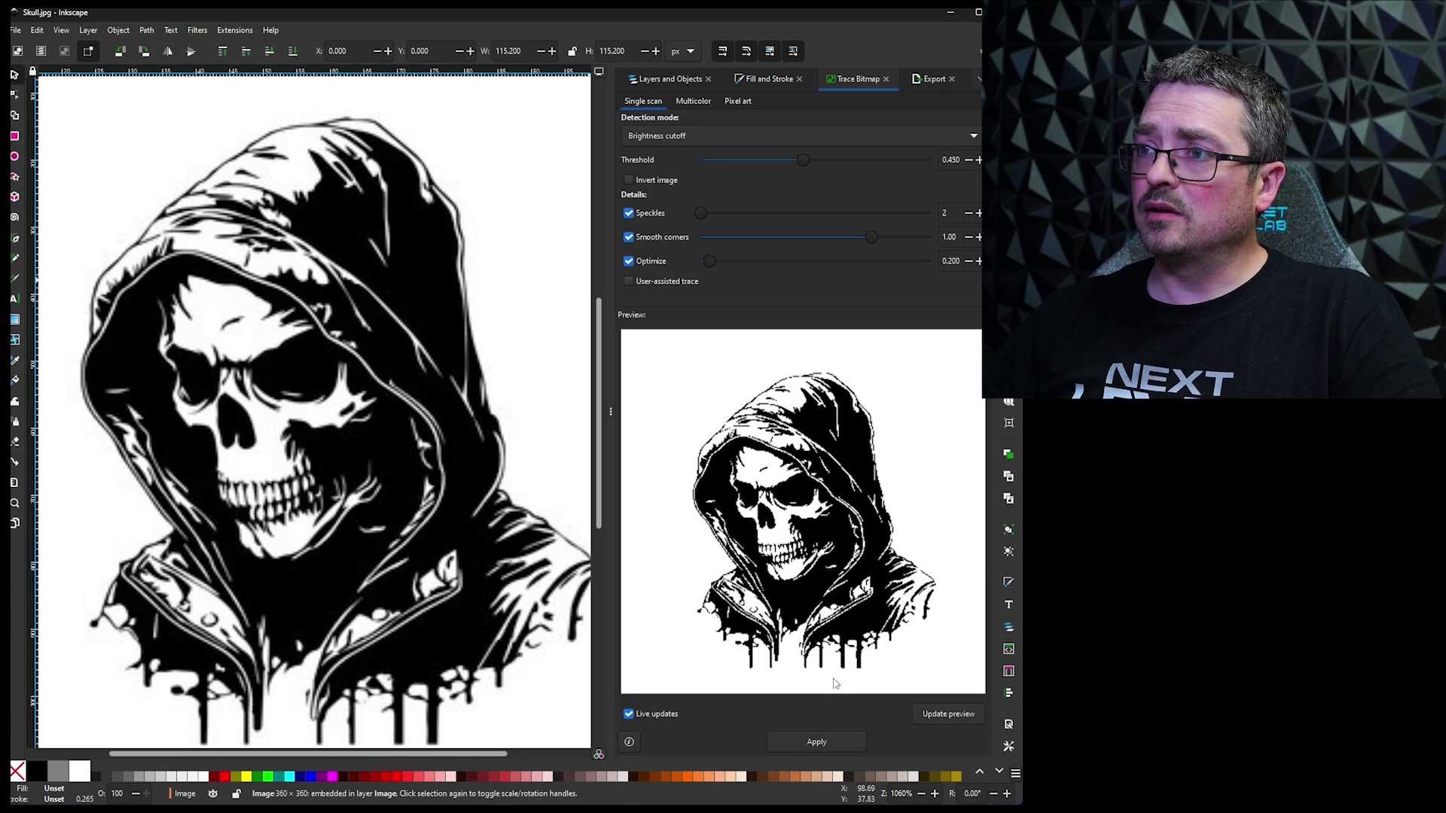
left_click(825, 742)
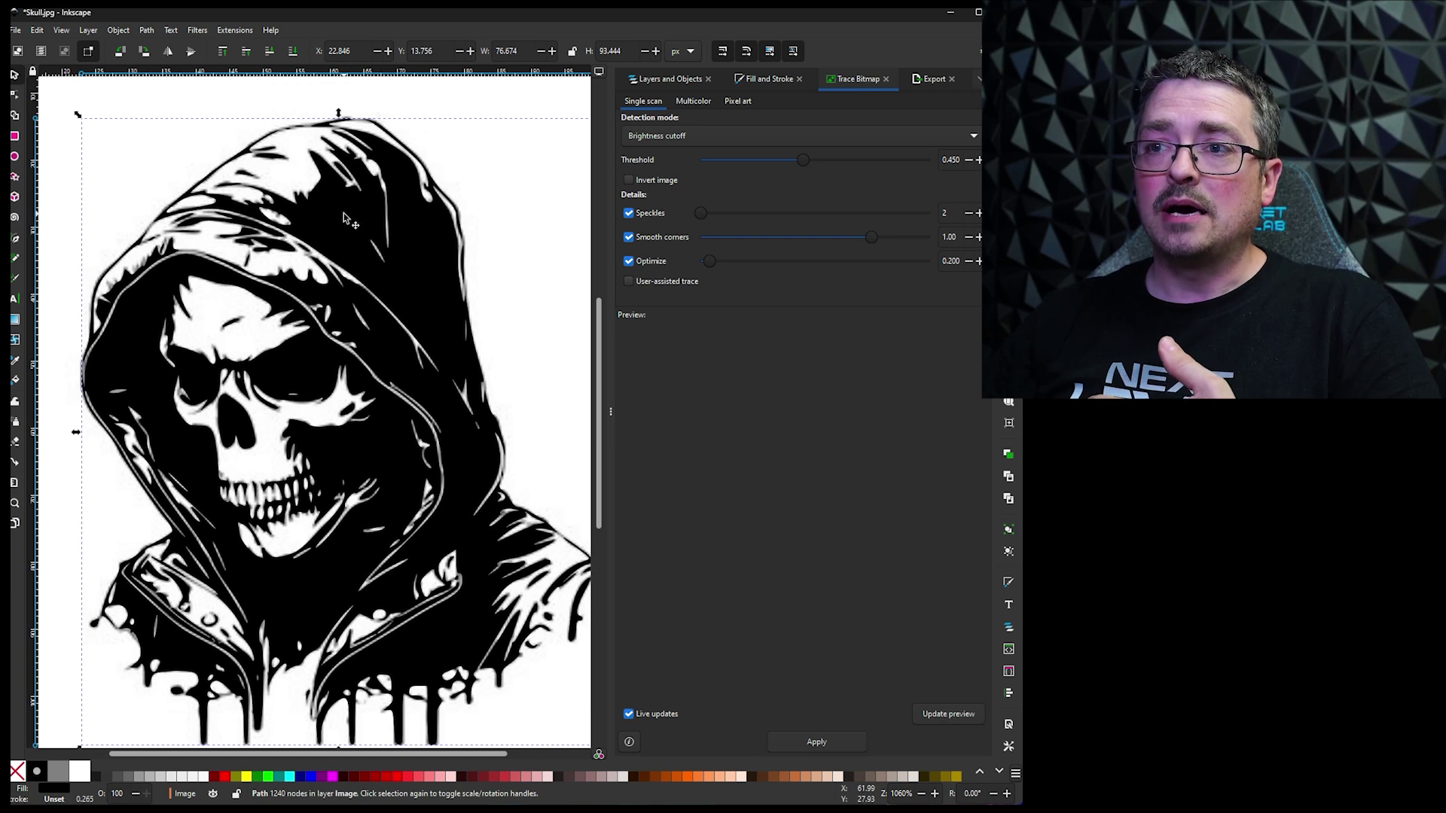
Delete the original bitmap behind the traced skull path and reposition the path within the page
left_click_drag(345, 218, 311, 258)
left_click_drag(301, 271, 379, 134)
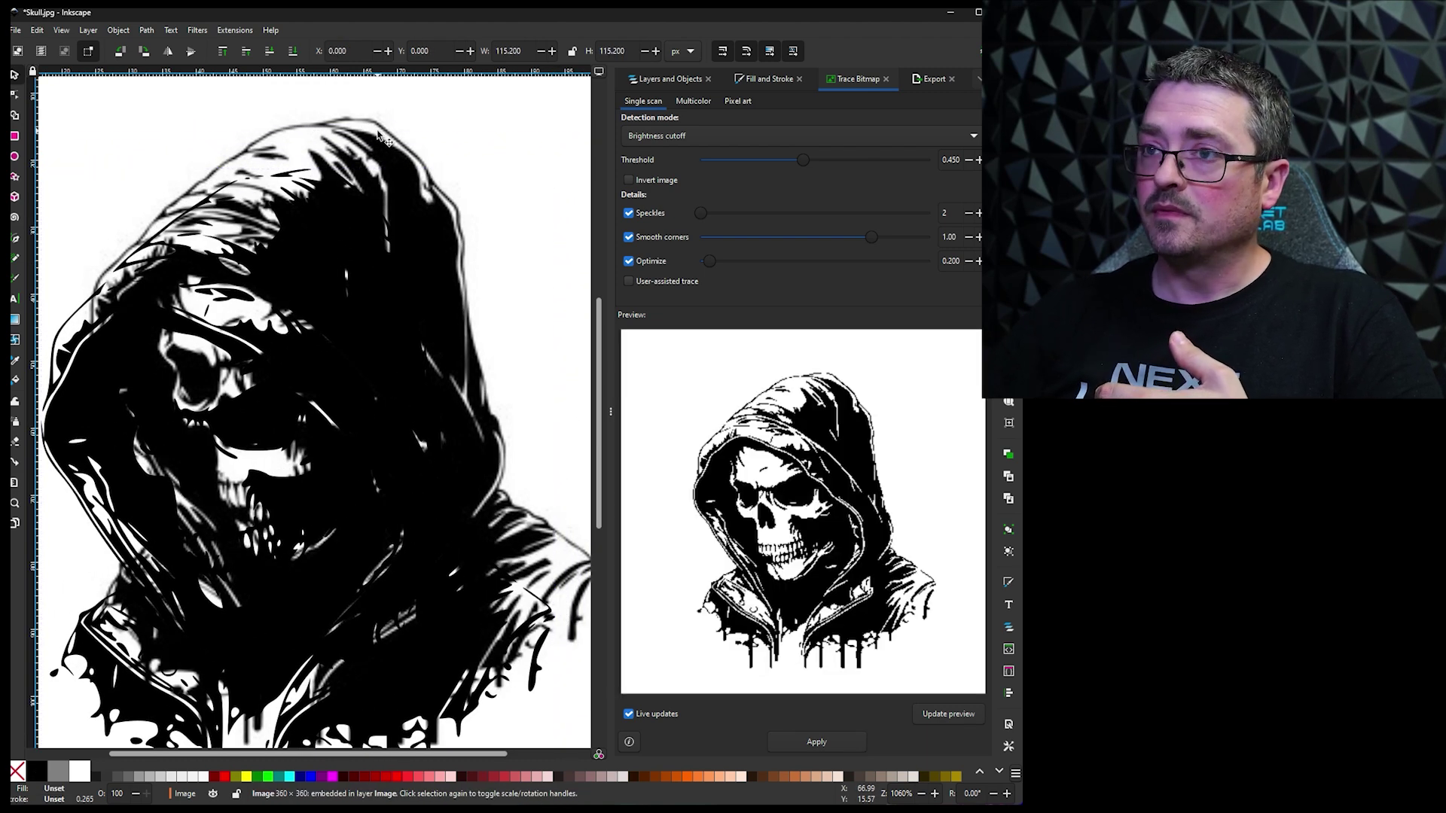
key("Escape")
left_click_drag(329, 301, 373, 247)
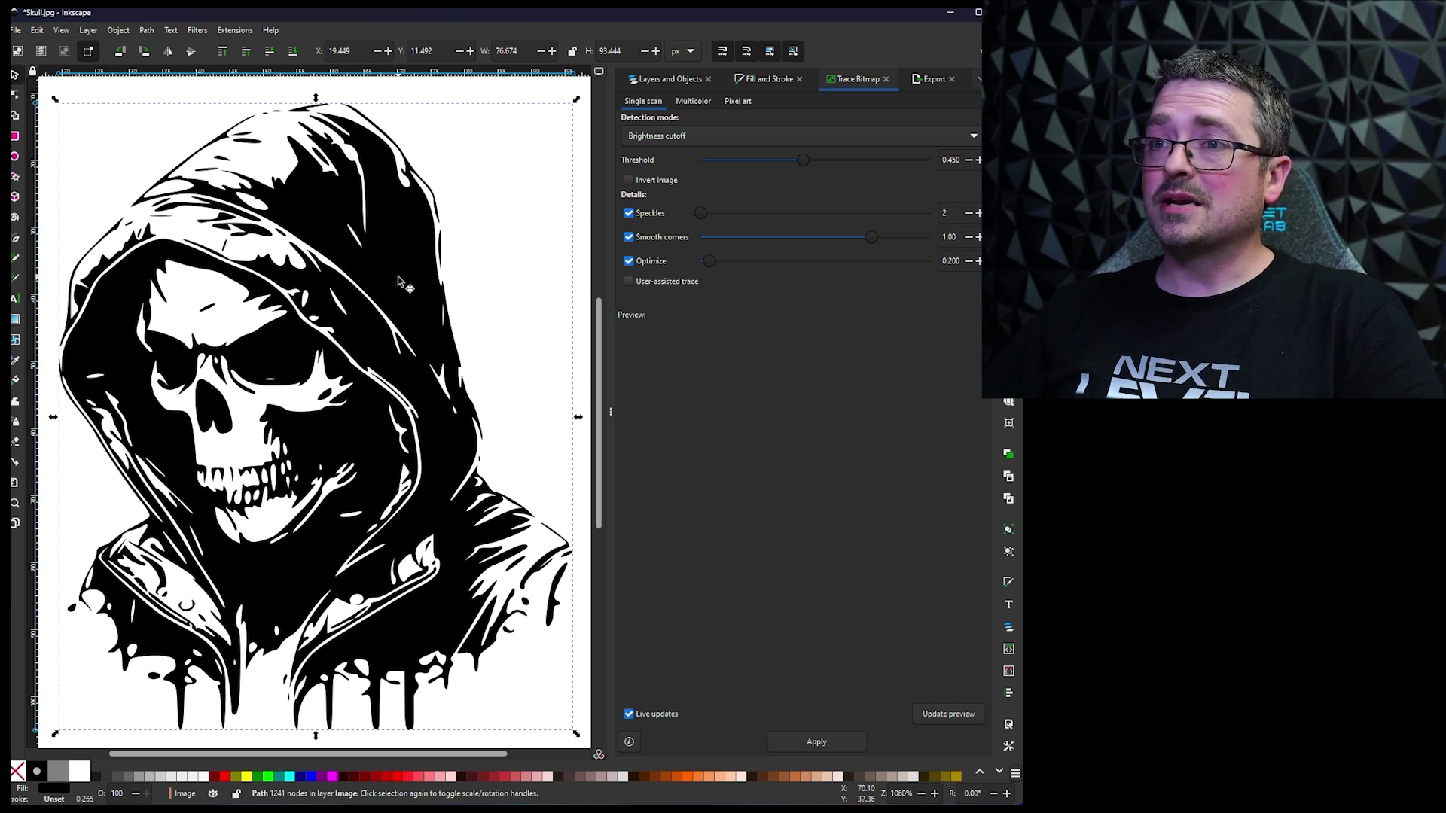
Save the traced skull as Skull.svg in Inkscape SVG format in the Vector Creation folder
left_click(20, 31)
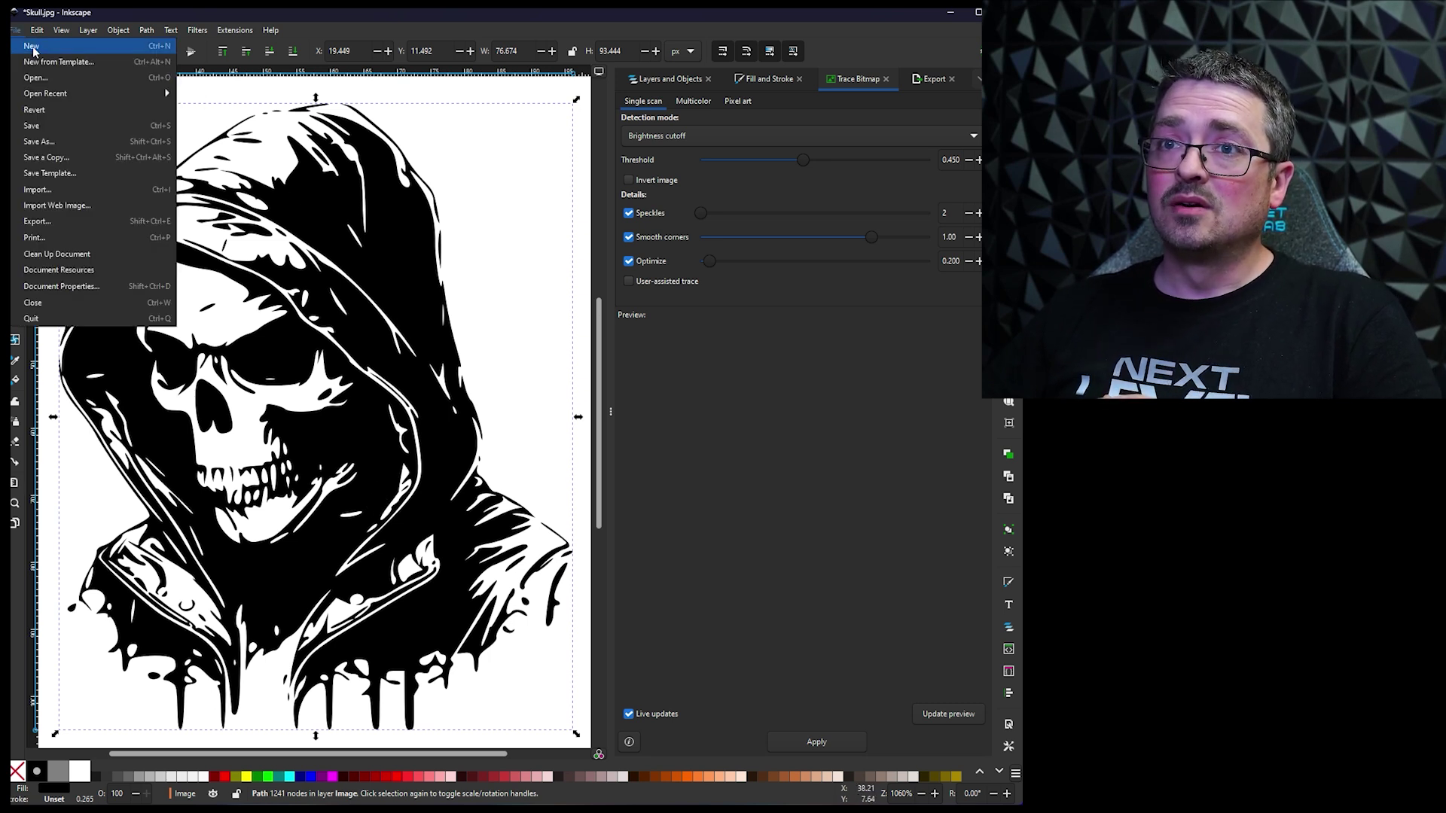
left_click(371, 205)
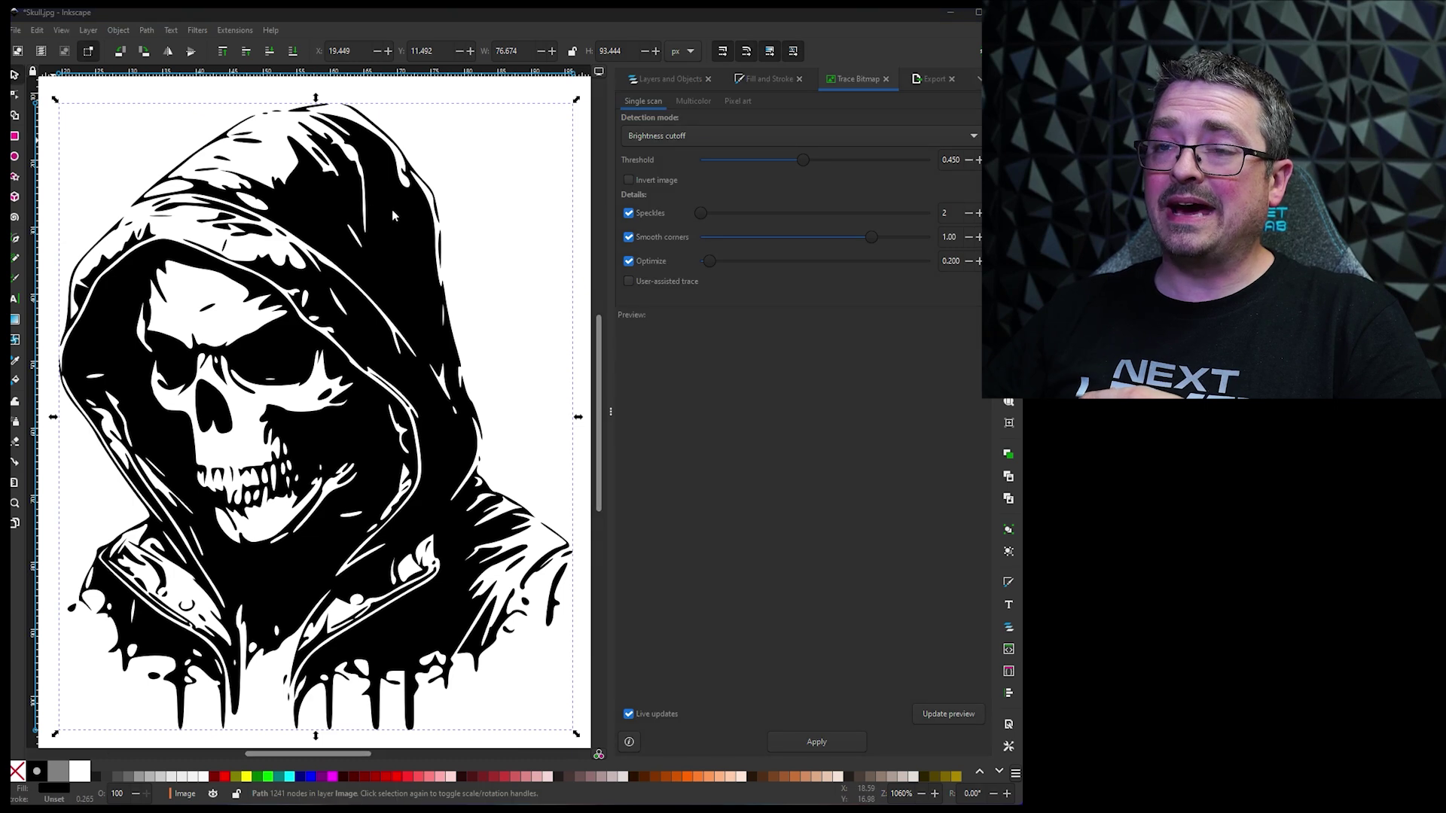
key("ctrl+shift+s")
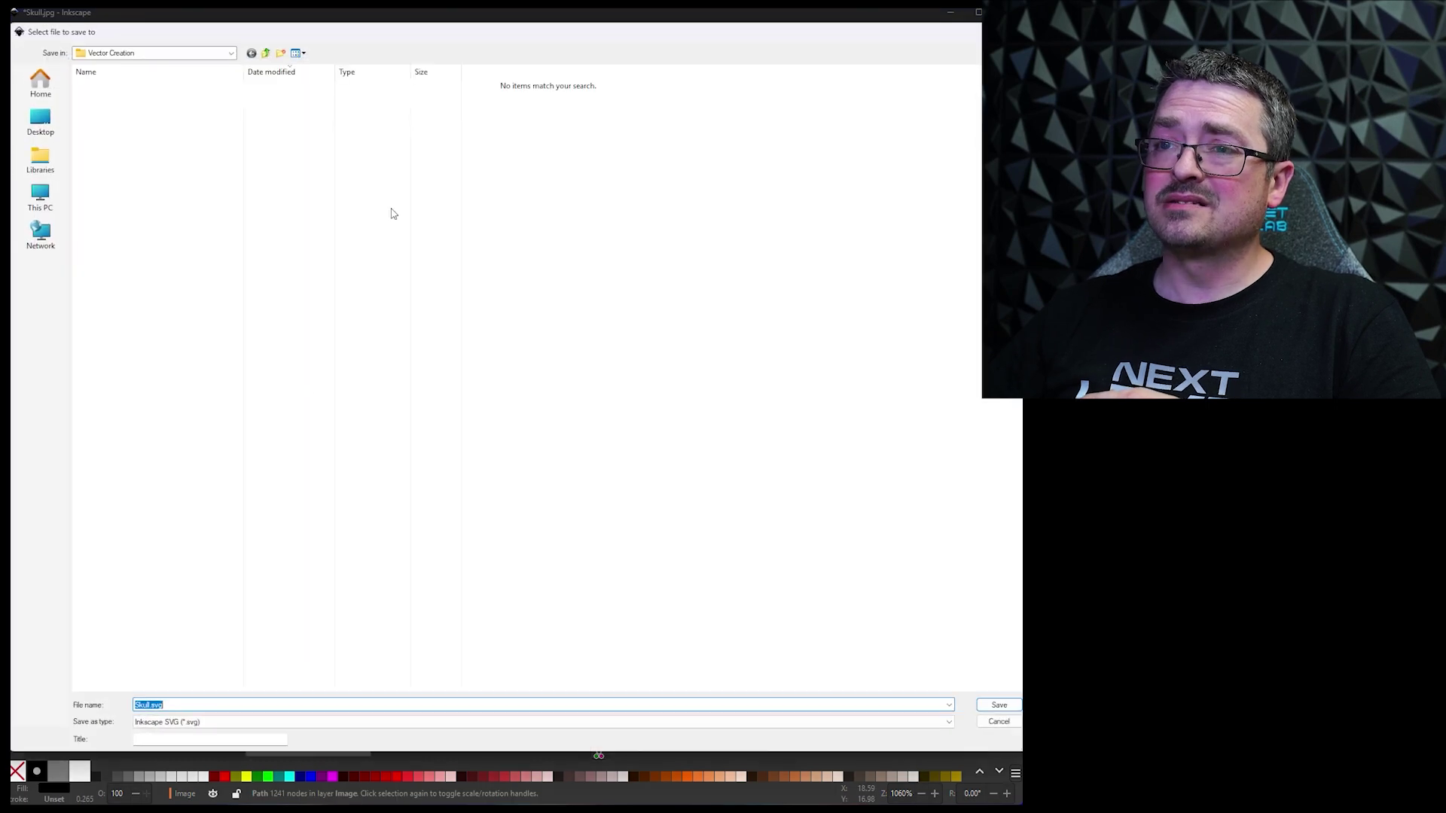
left_click(182, 723)
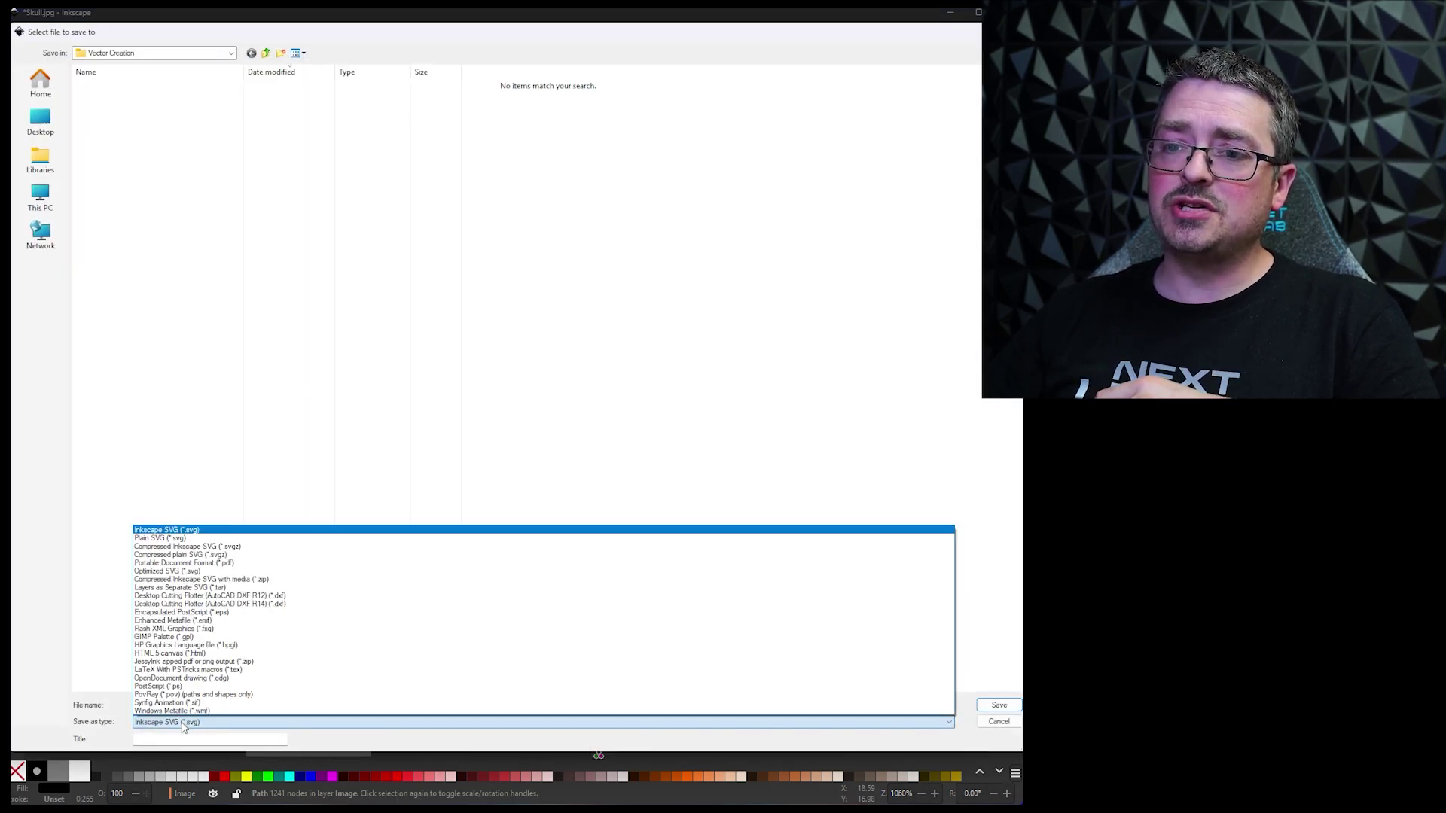
left_click(151, 332)
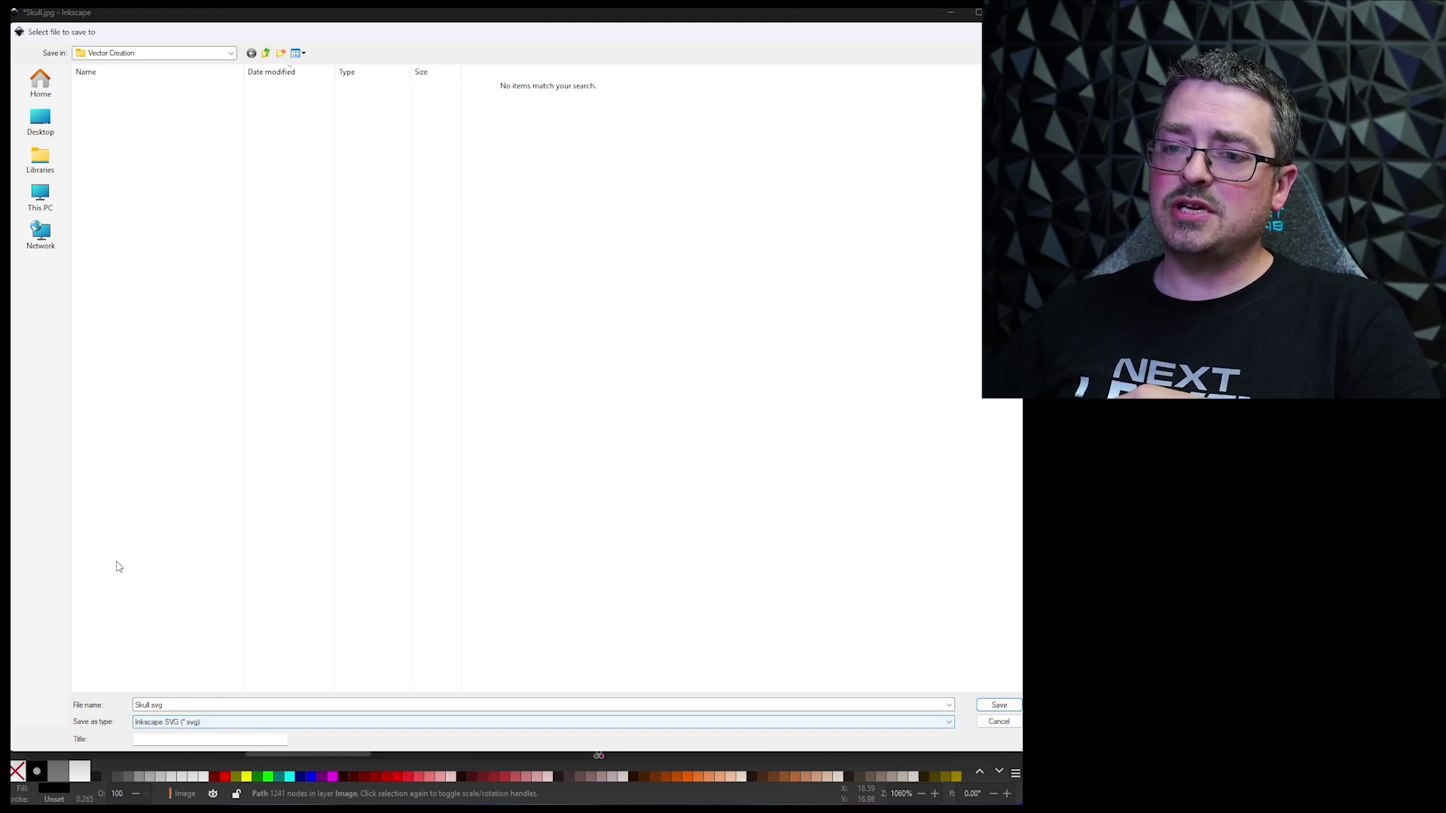
left_click(999, 705)
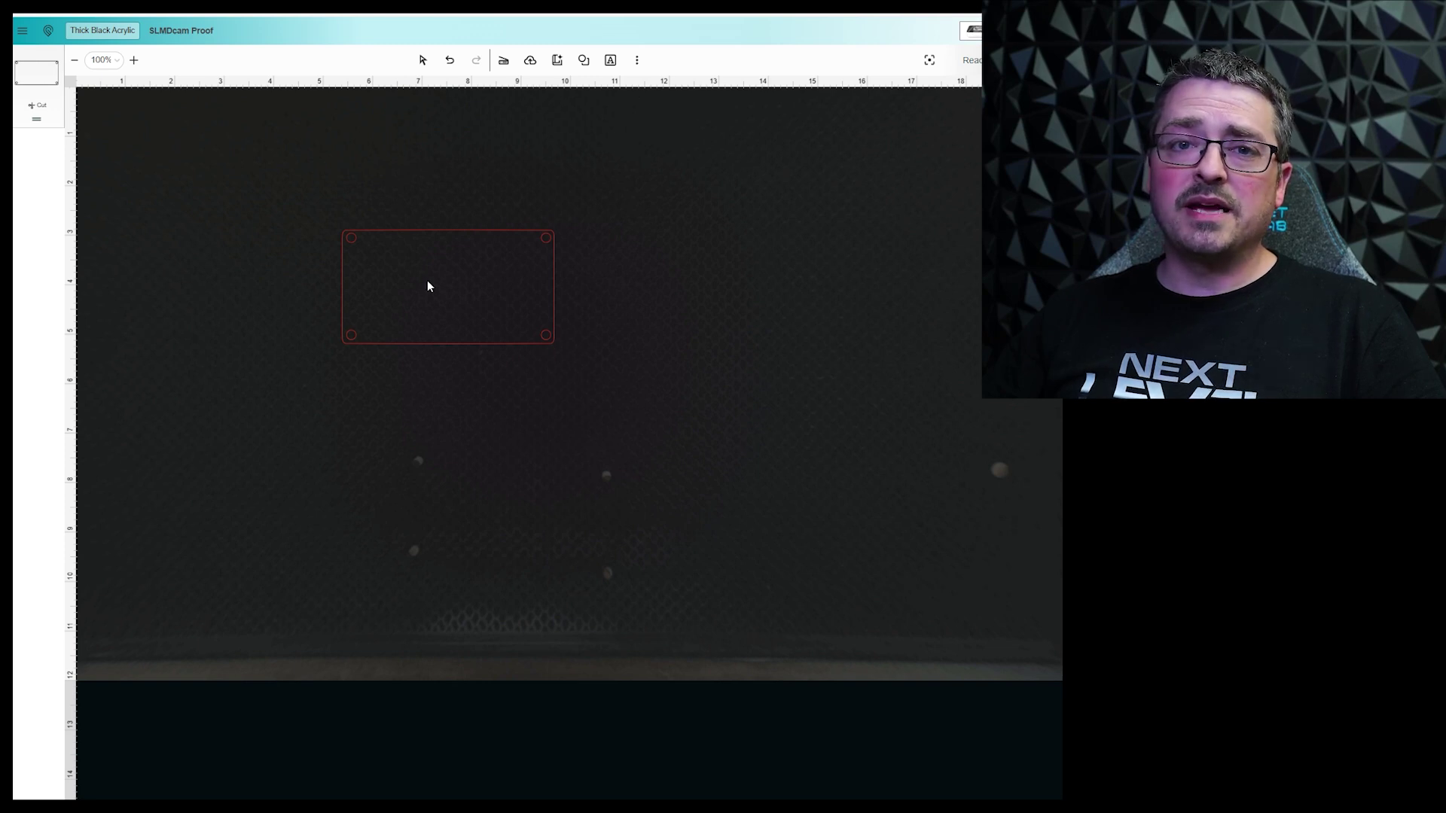
Switch to the Glowforge app, upload Large Air lift Plate outline.svg and place it beside the existing plate outline
left_click(531, 64)
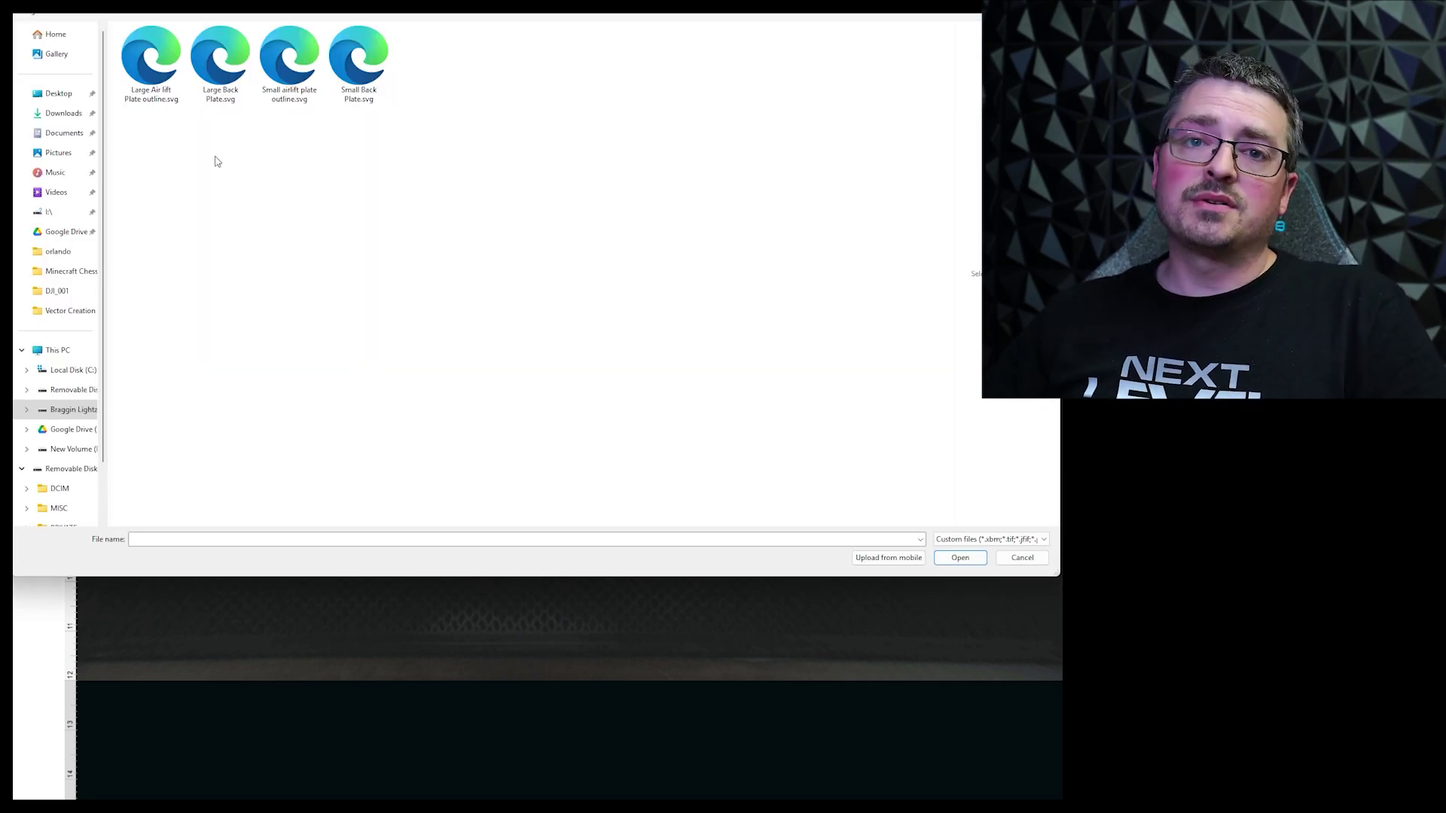
left_click(156, 94)
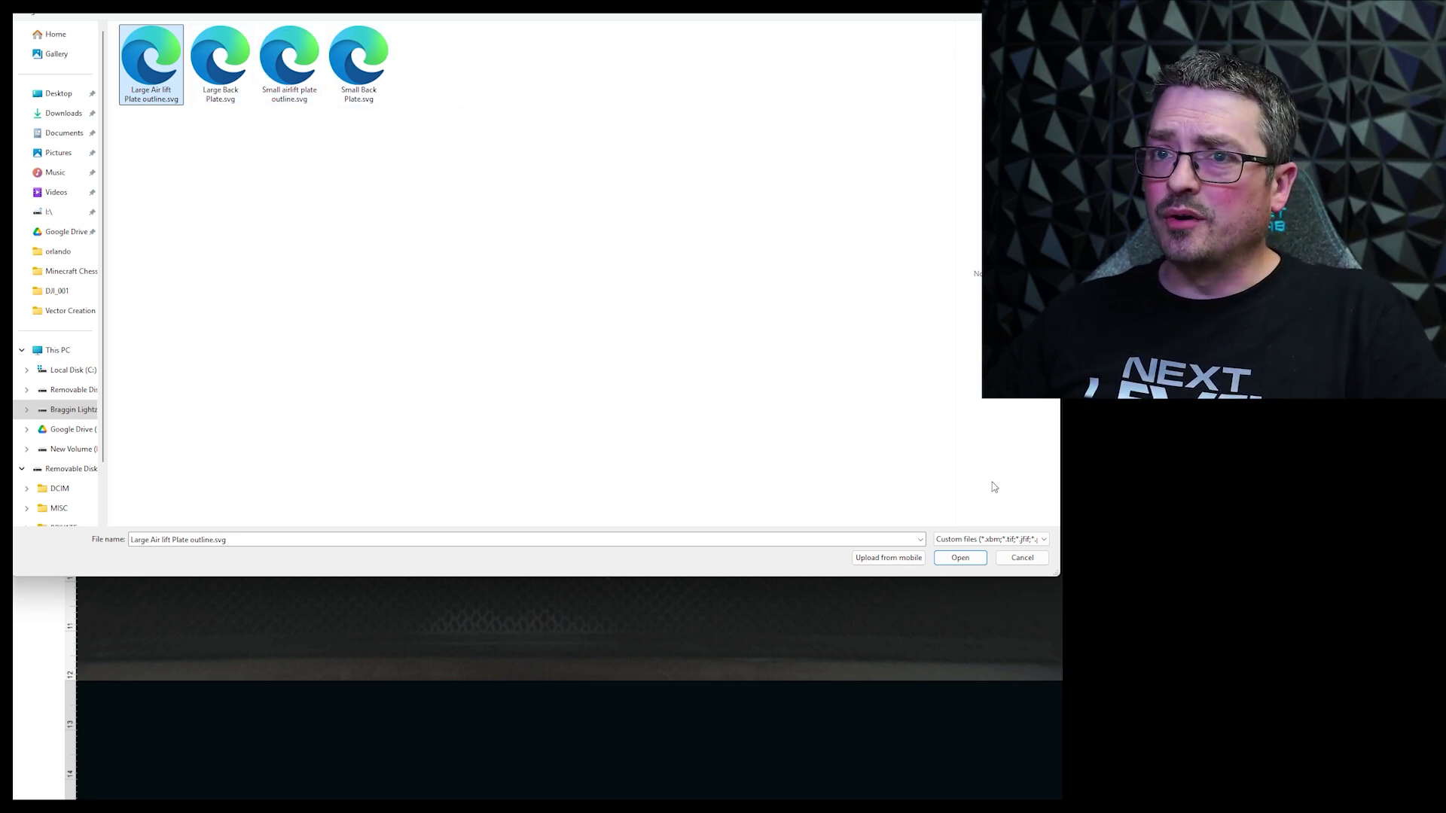
left_click(970, 563)
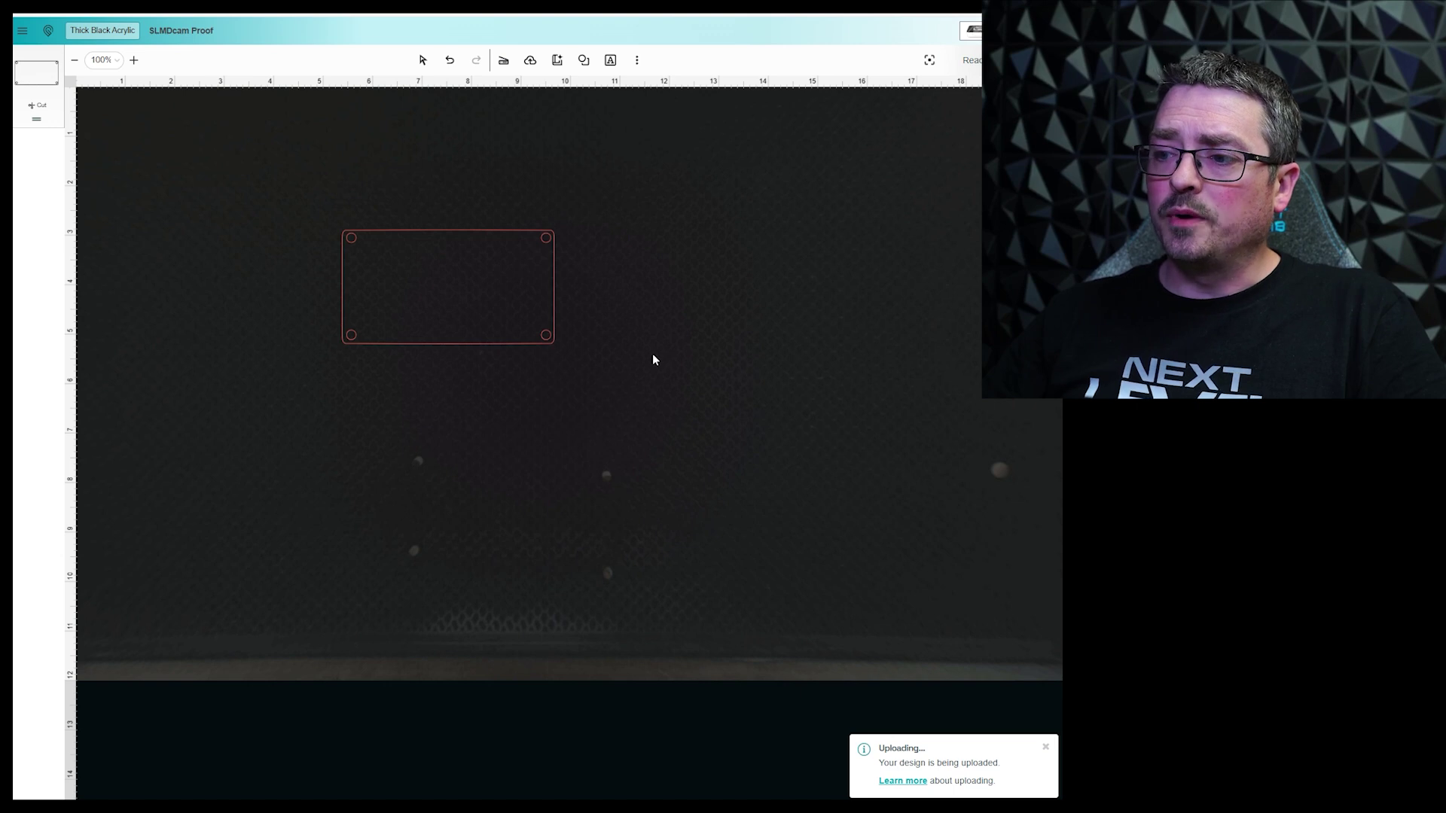
left_click_drag(584, 201, 693, 300)
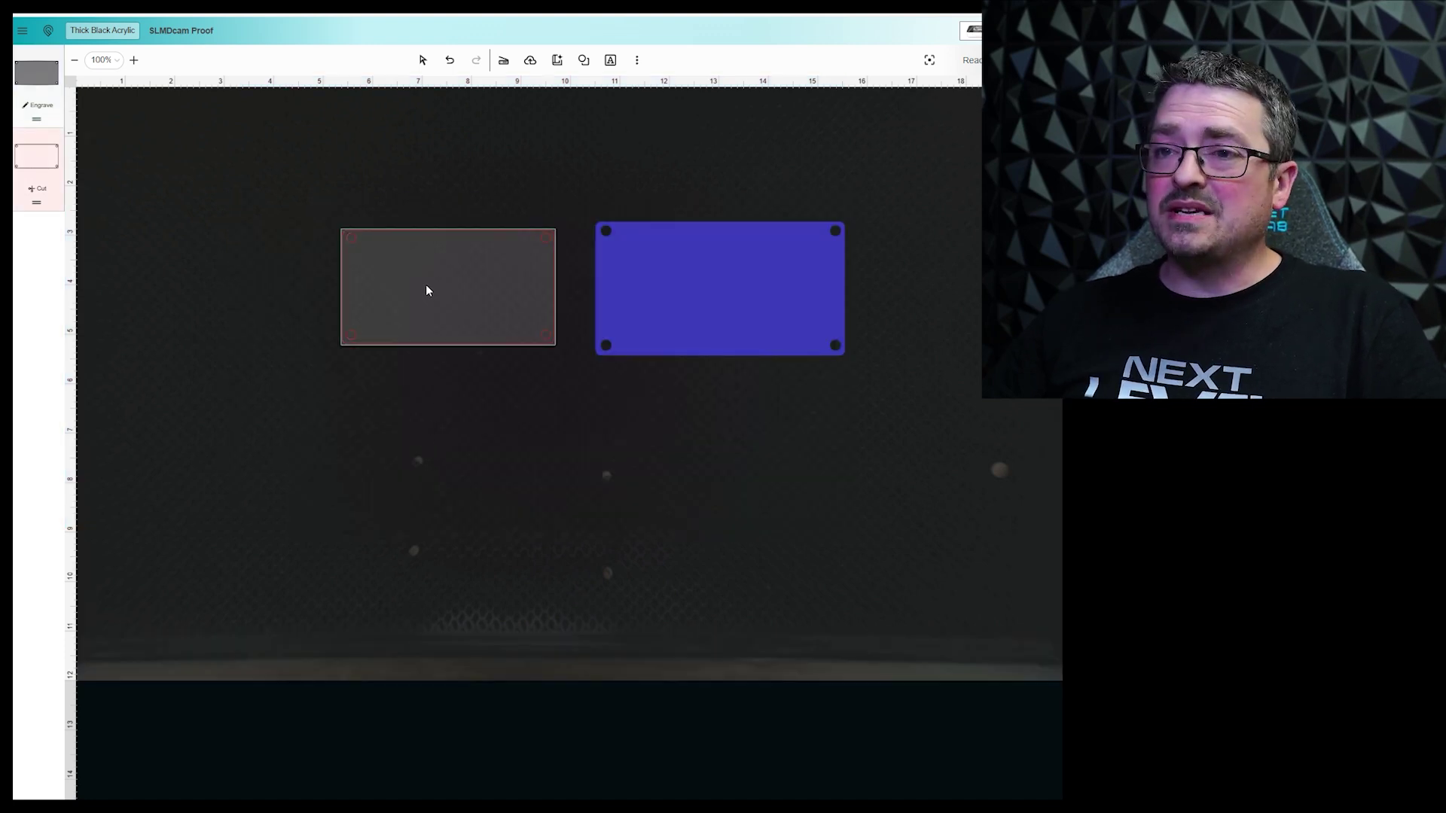
Match the uploaded plate's size to the existing outline by setting it to 4.28 in wide and 2.302 in high
left_click(427, 291)
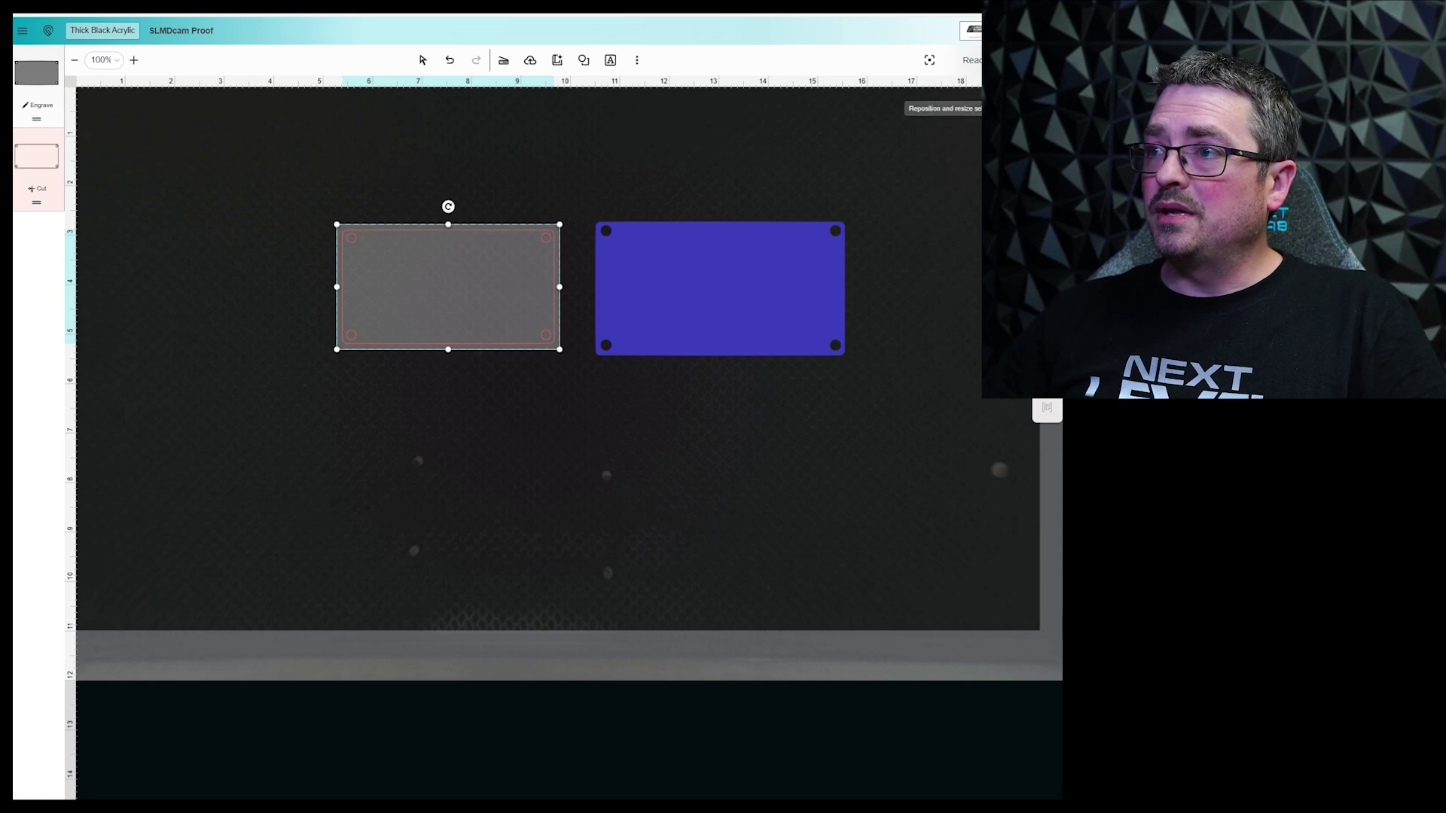
left_click(1002, 60)
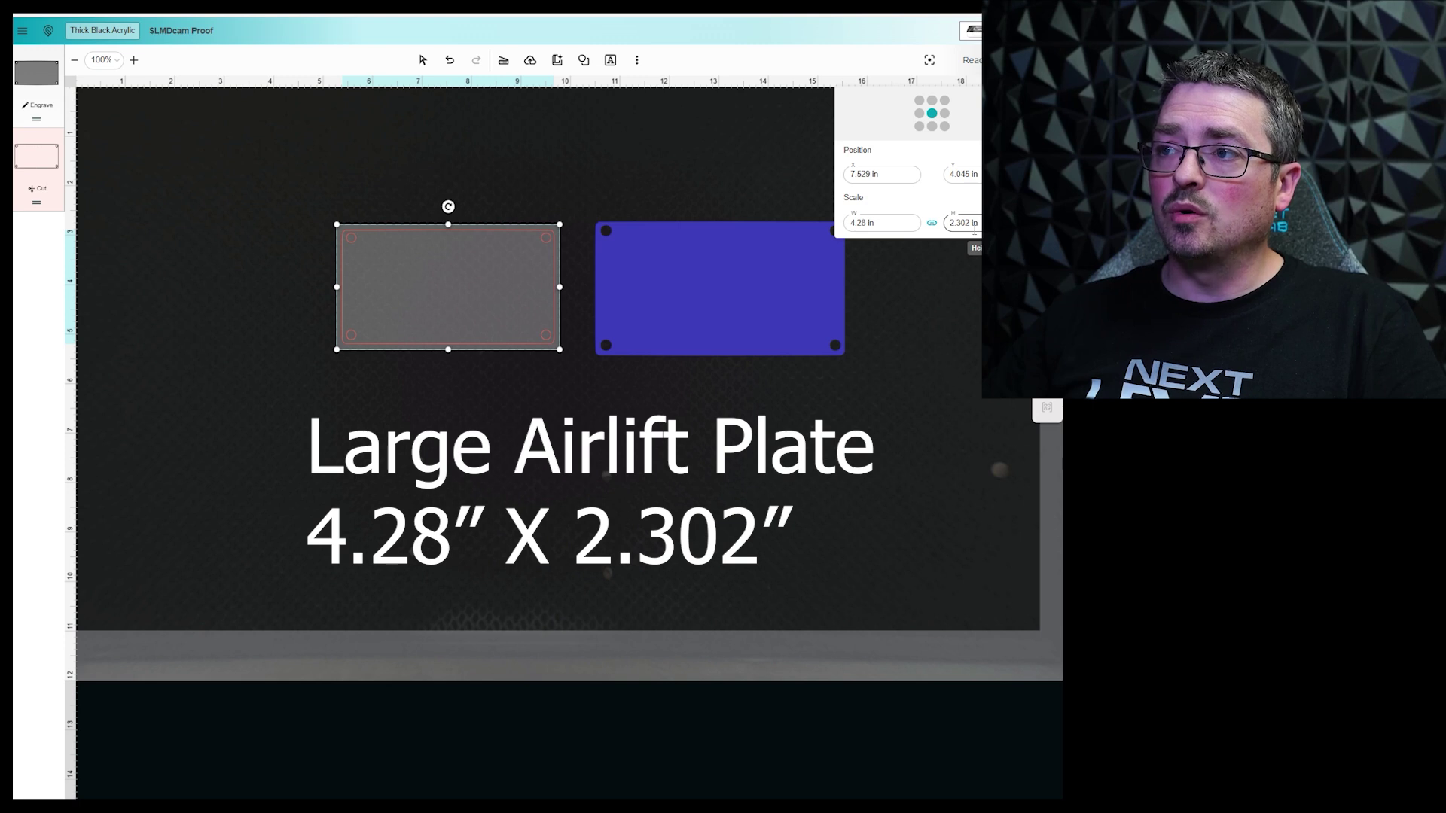
left_click(715, 280)
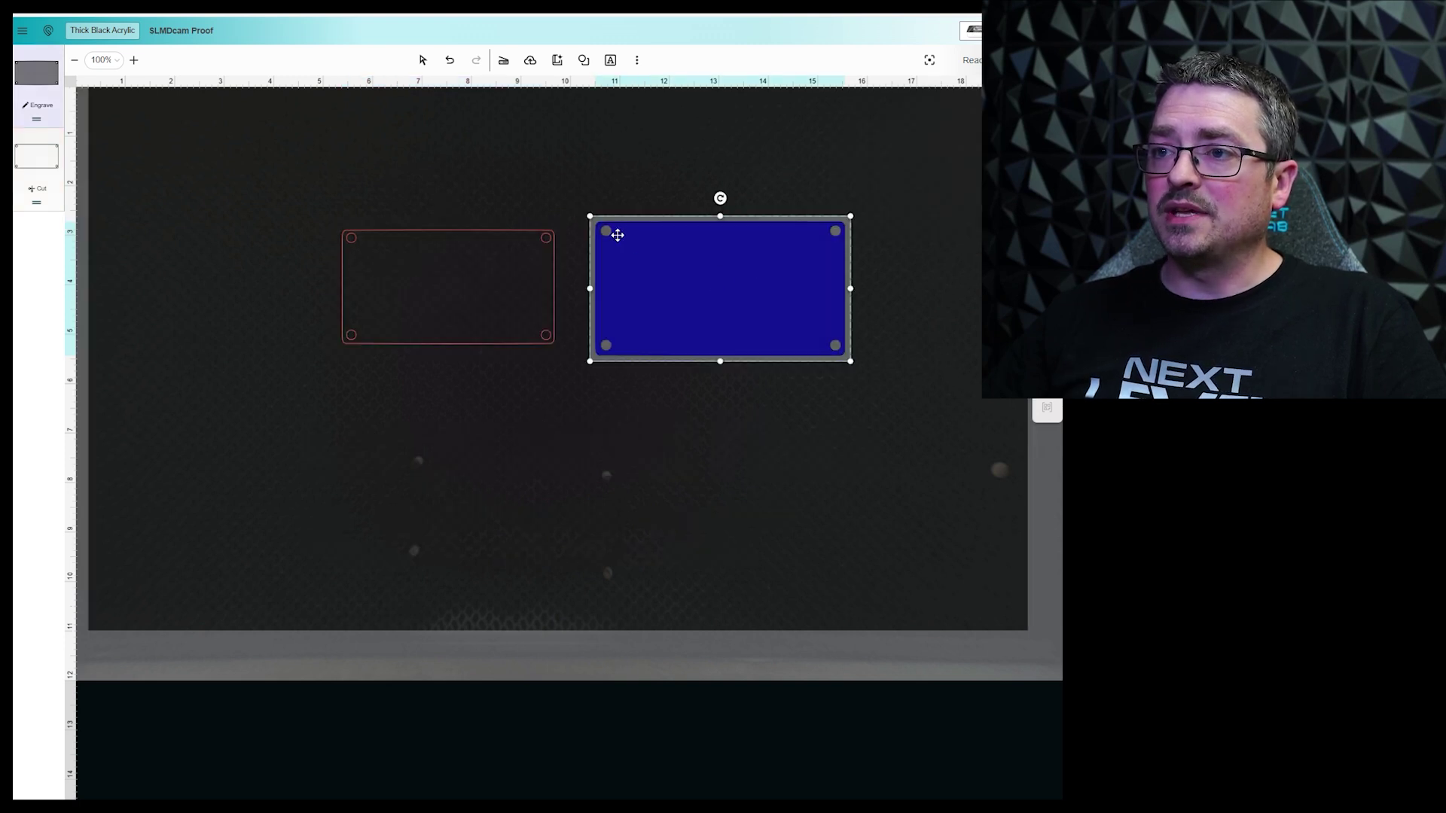
left_click(728, 290)
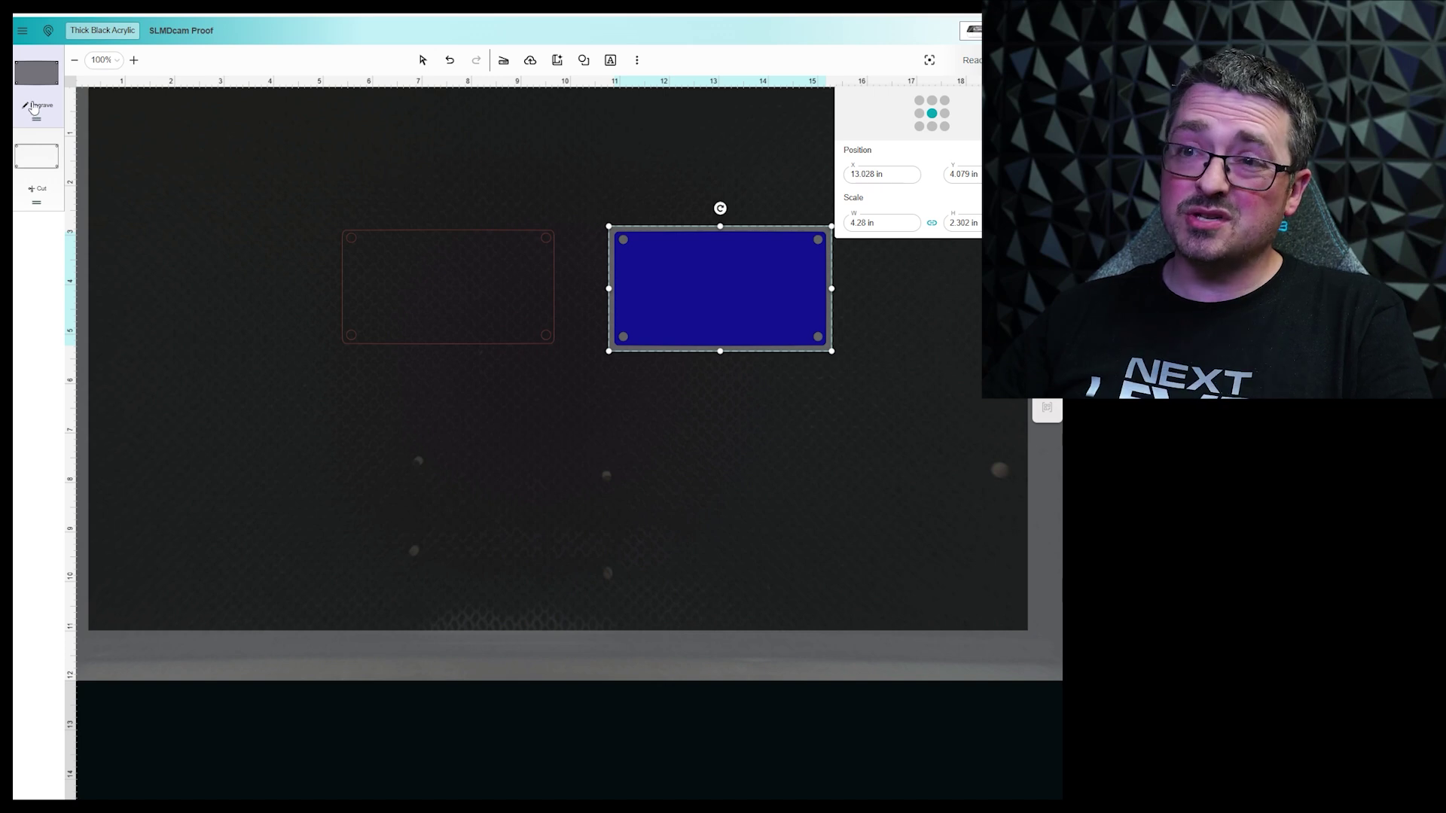
Change the uploaded plate's operation from Engrave to Cut, using the Proofgrade Cut setting
left_click(34, 109)
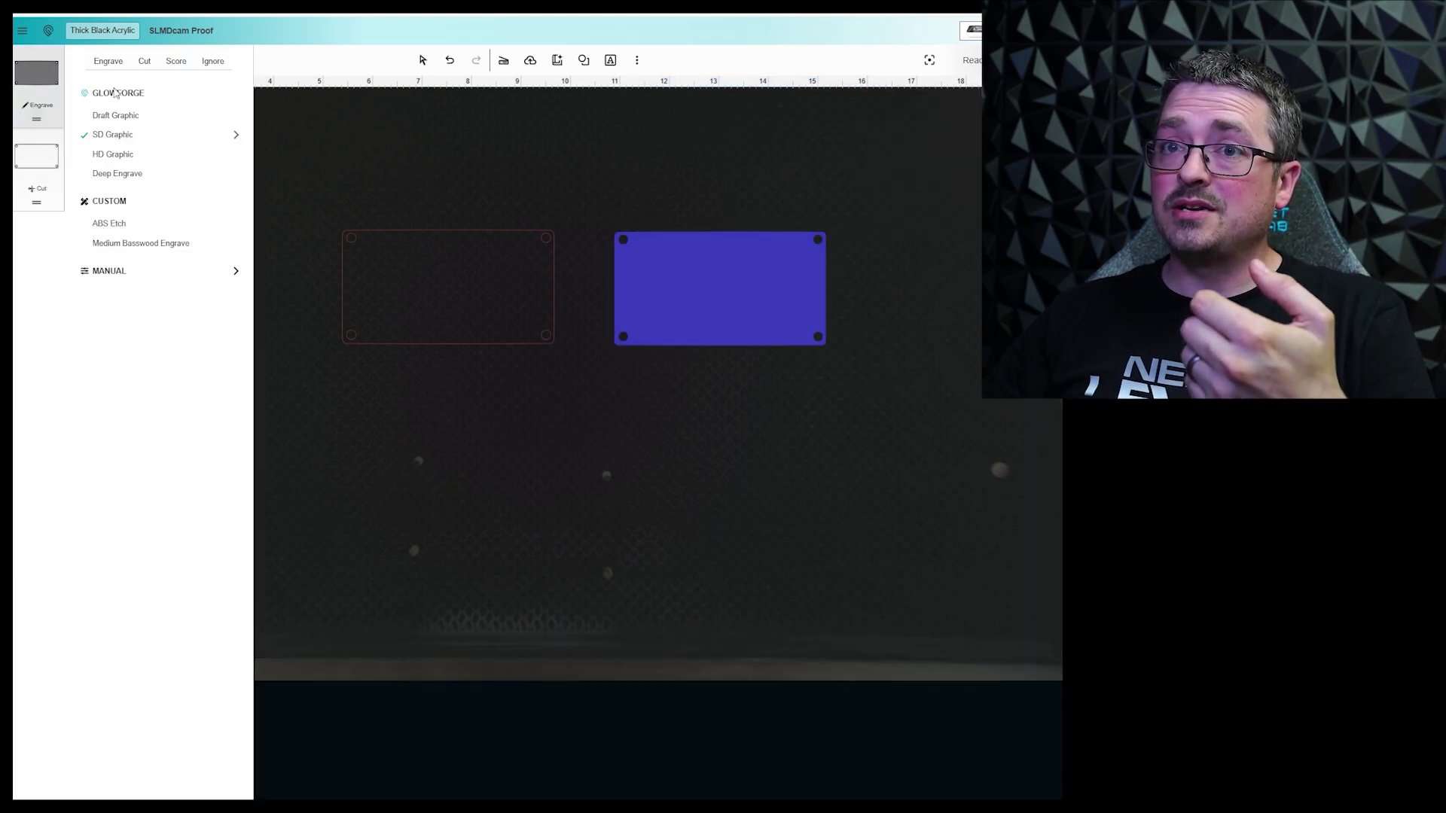
left_click(144, 61)
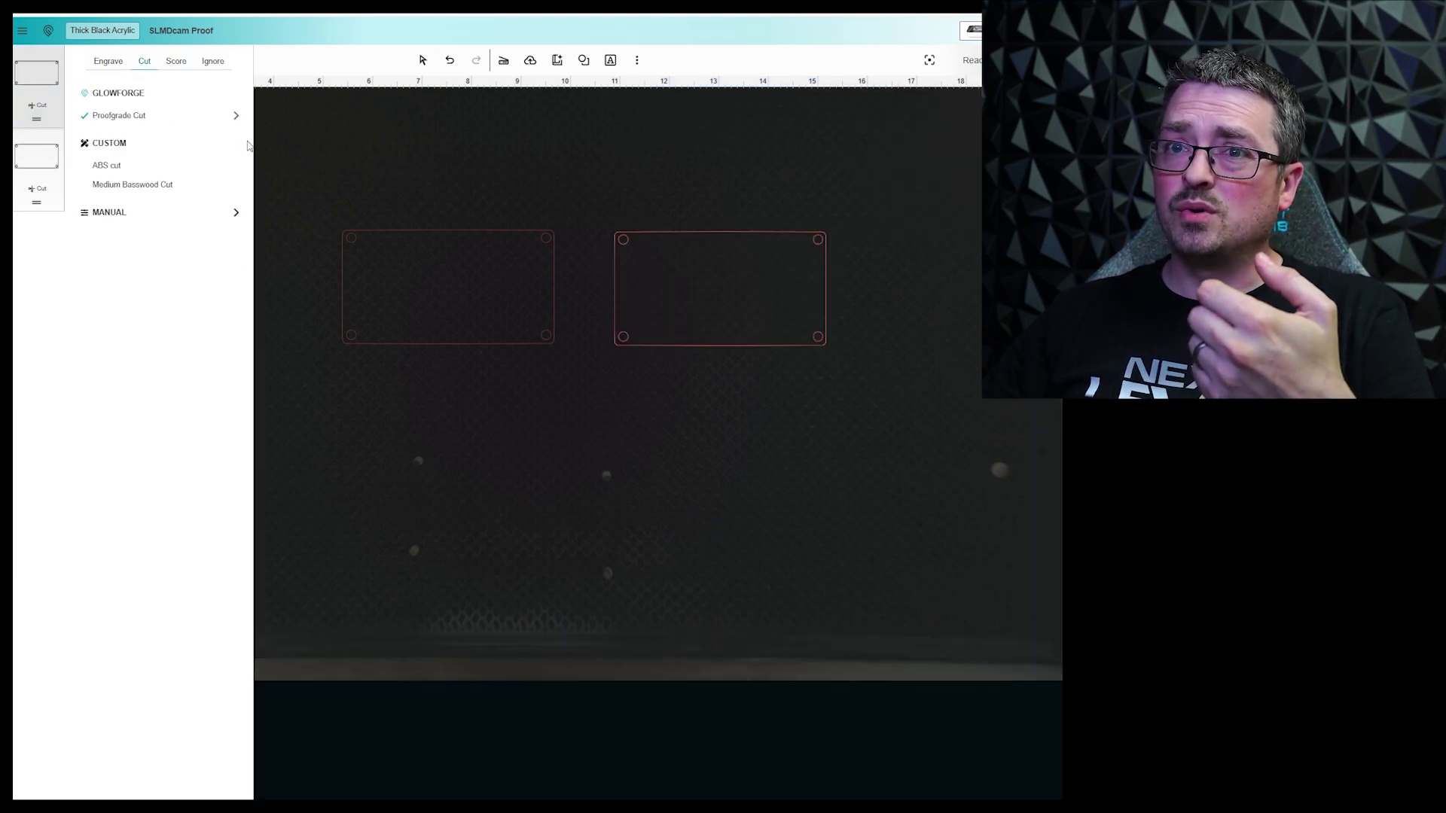
left_click(715, 282)
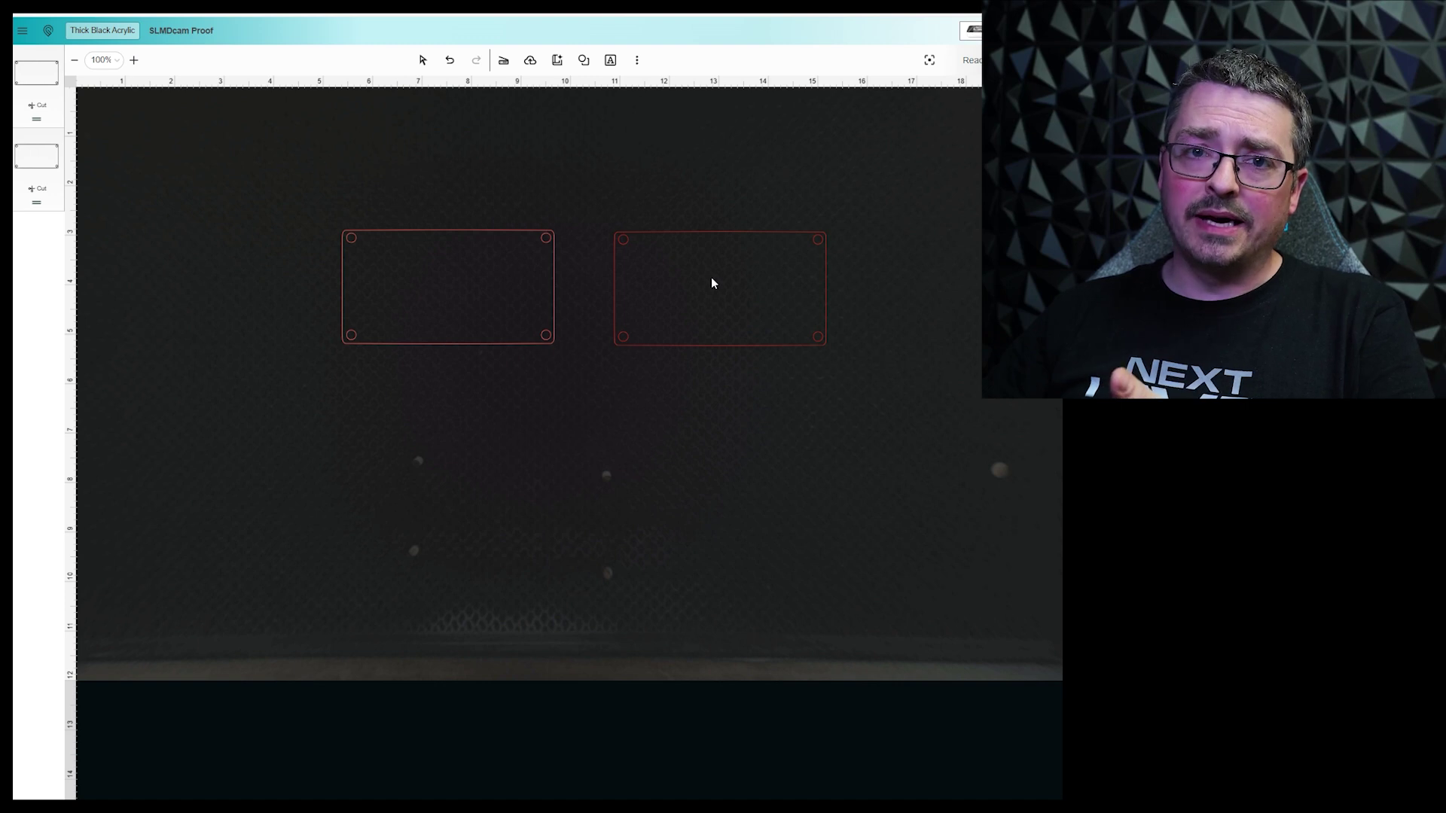
Delete the newly uploaded duplicate plate outline, keeping only the original plate
left_click(687, 277)
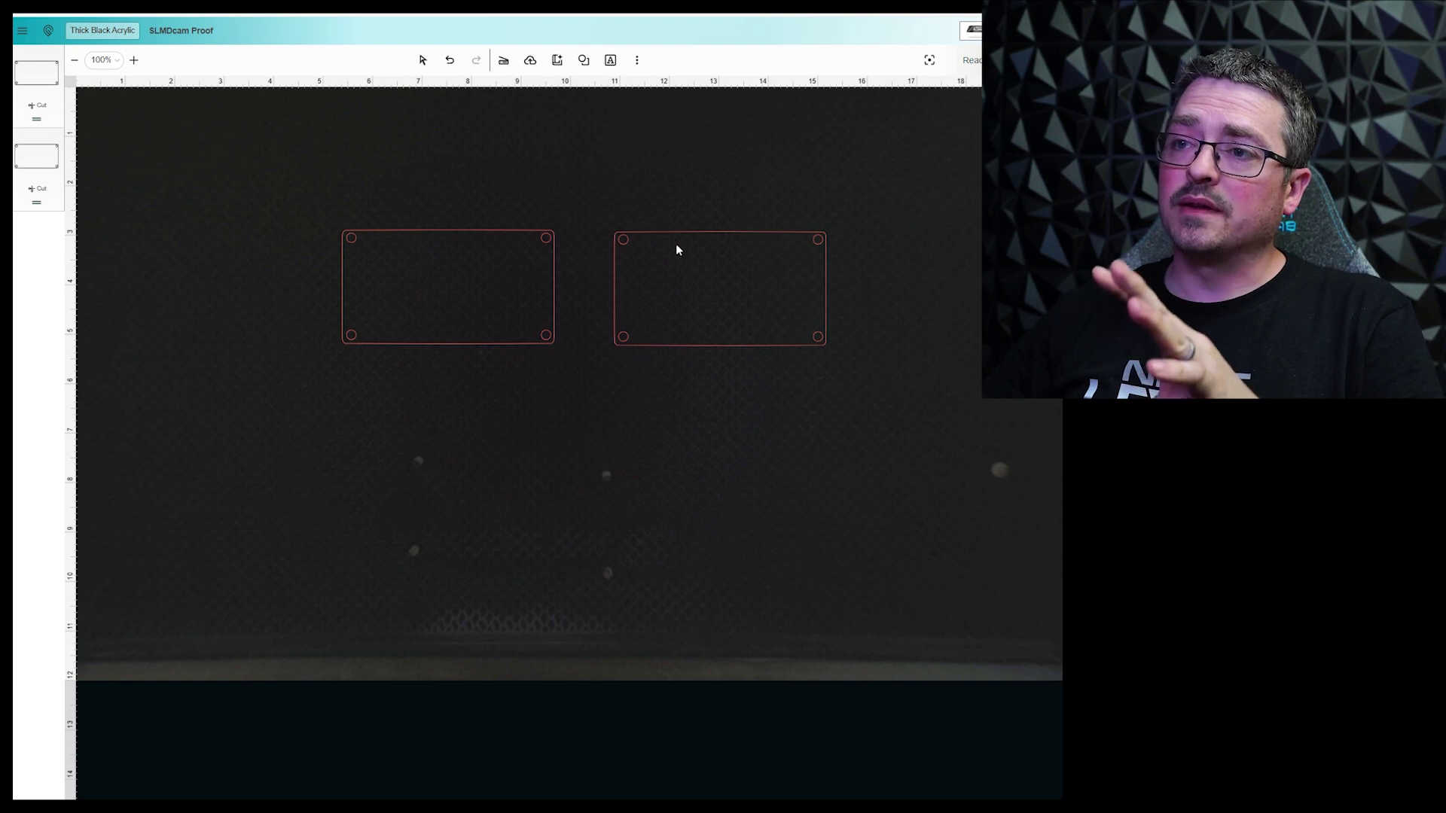
left_click(721, 290)
key("Delete")
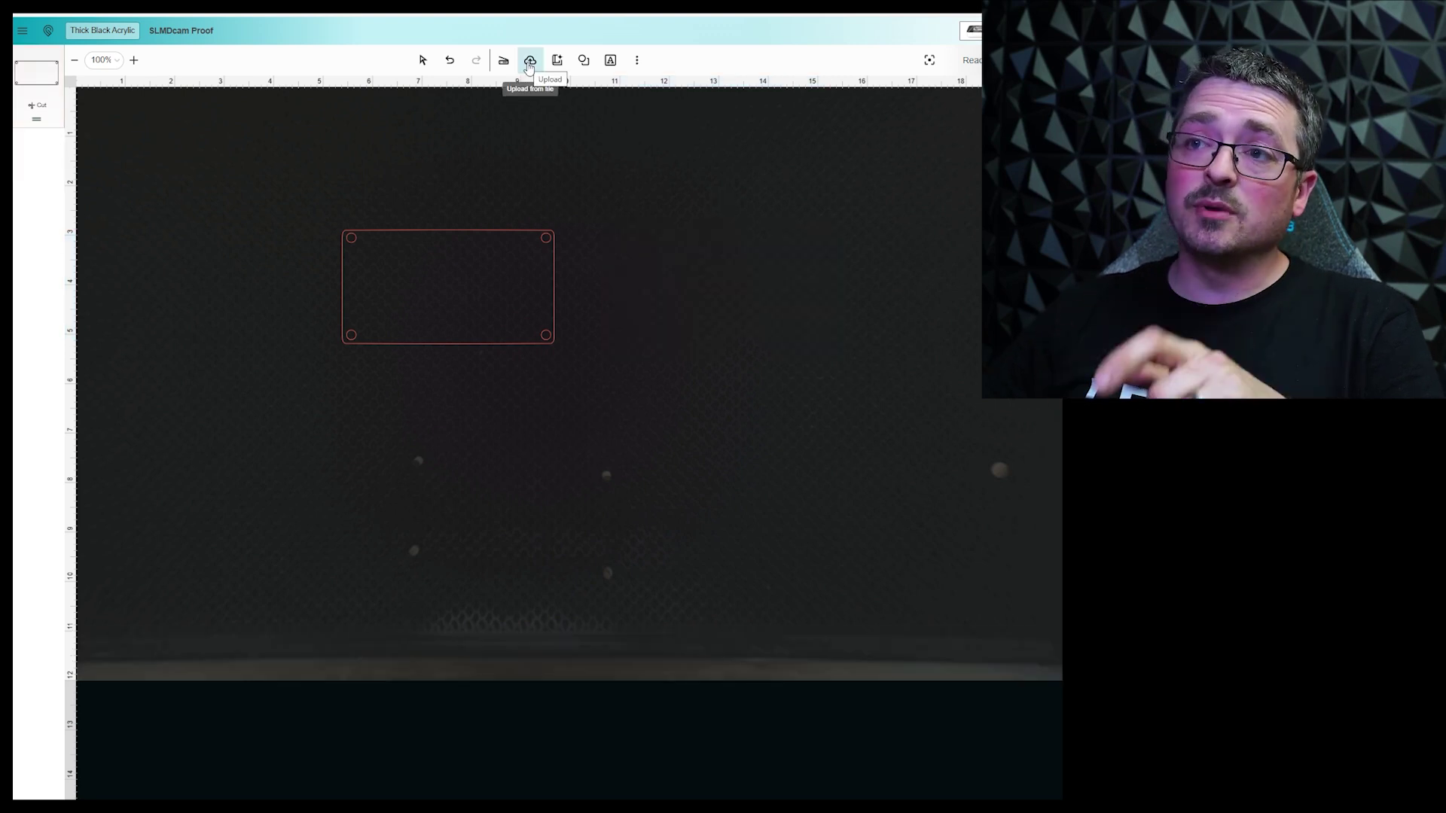
Upload Skull.svg from the Downloads folder into the plate design
left_click(529, 66)
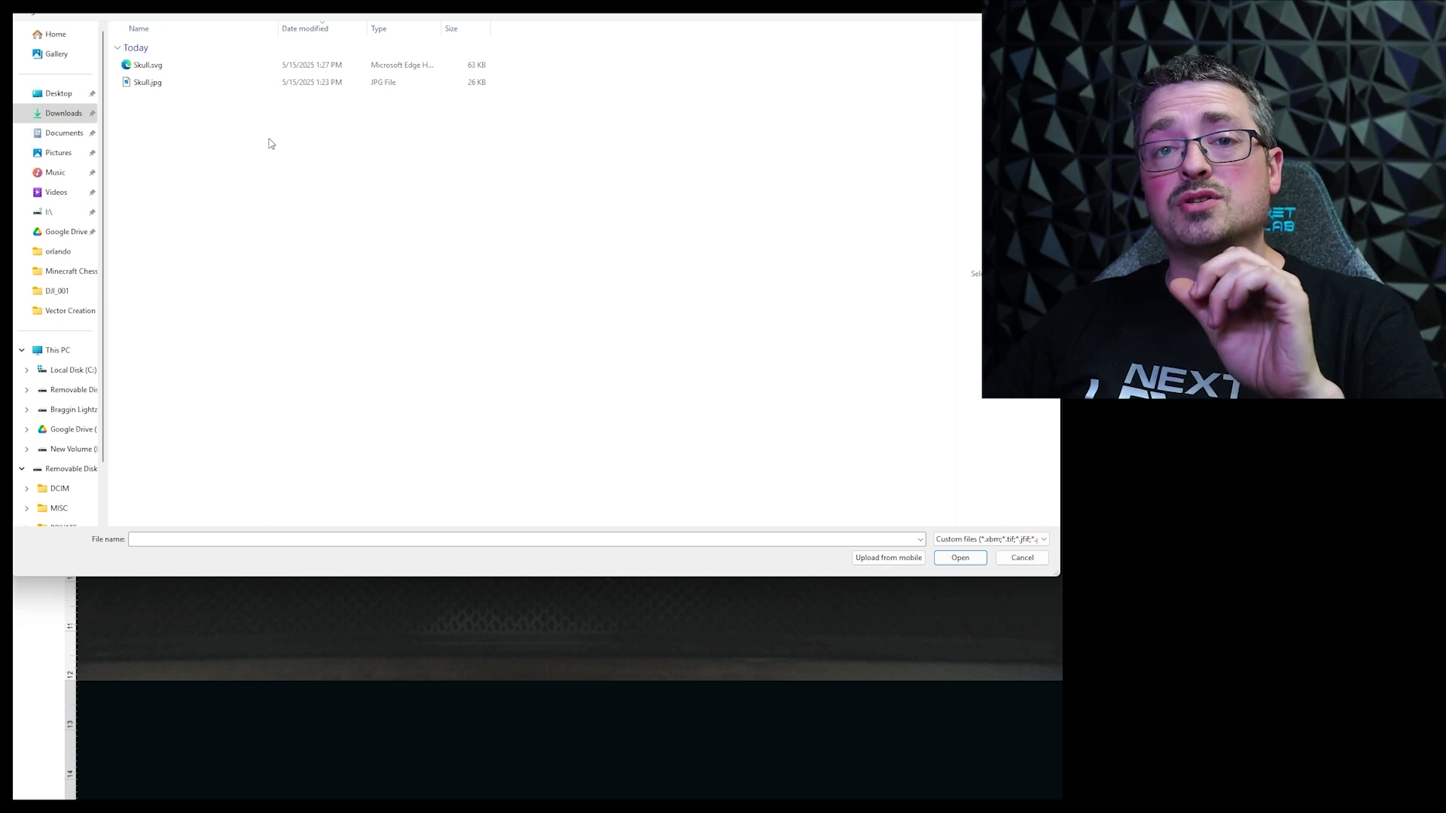
double_click(148, 66)
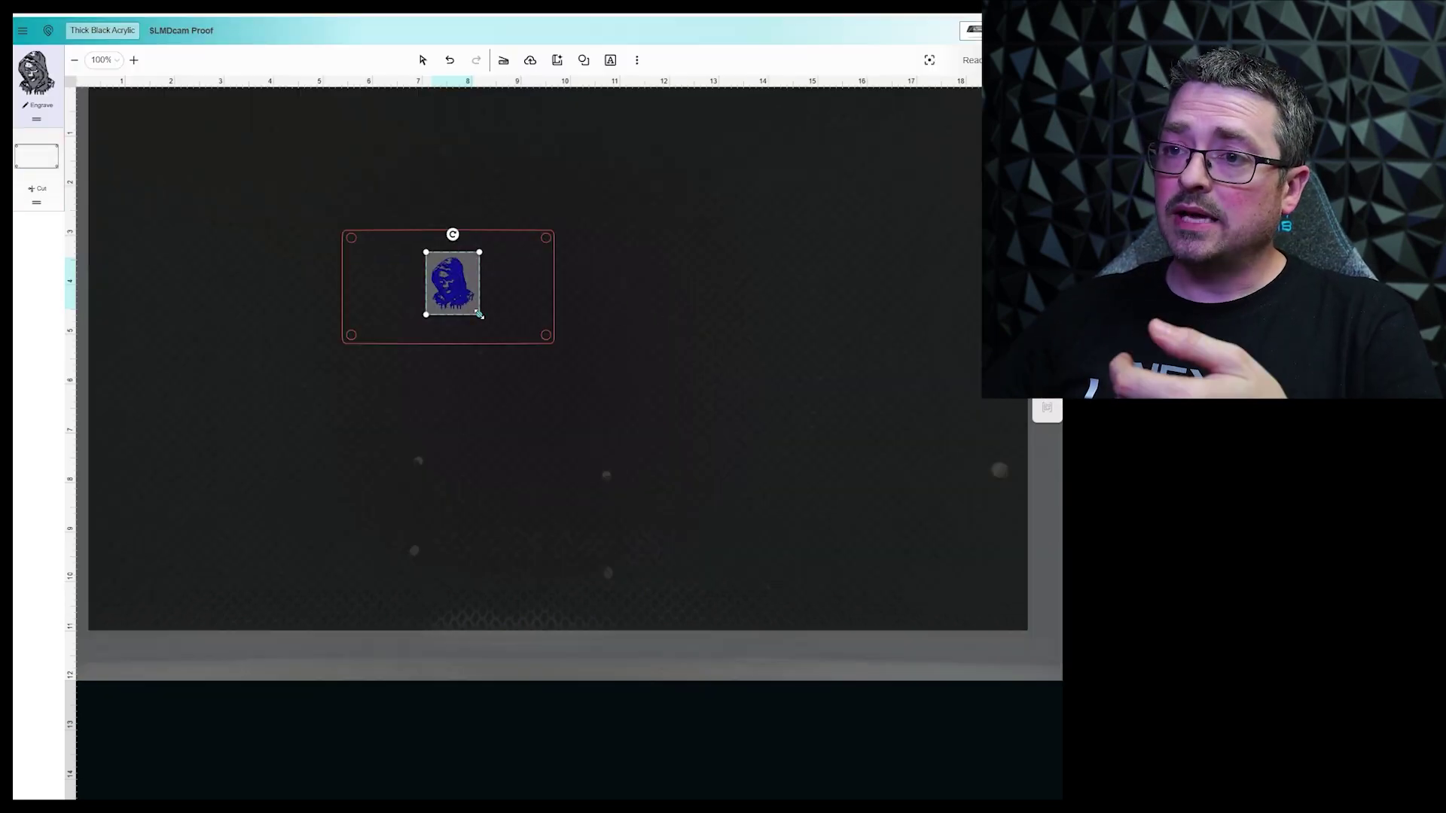
Resize the skull artwork proportionally so that it nearly fills the plate's height within the outline
left_click_drag(479, 315, 531, 366)
left_click_drag(479, 312, 461, 292)
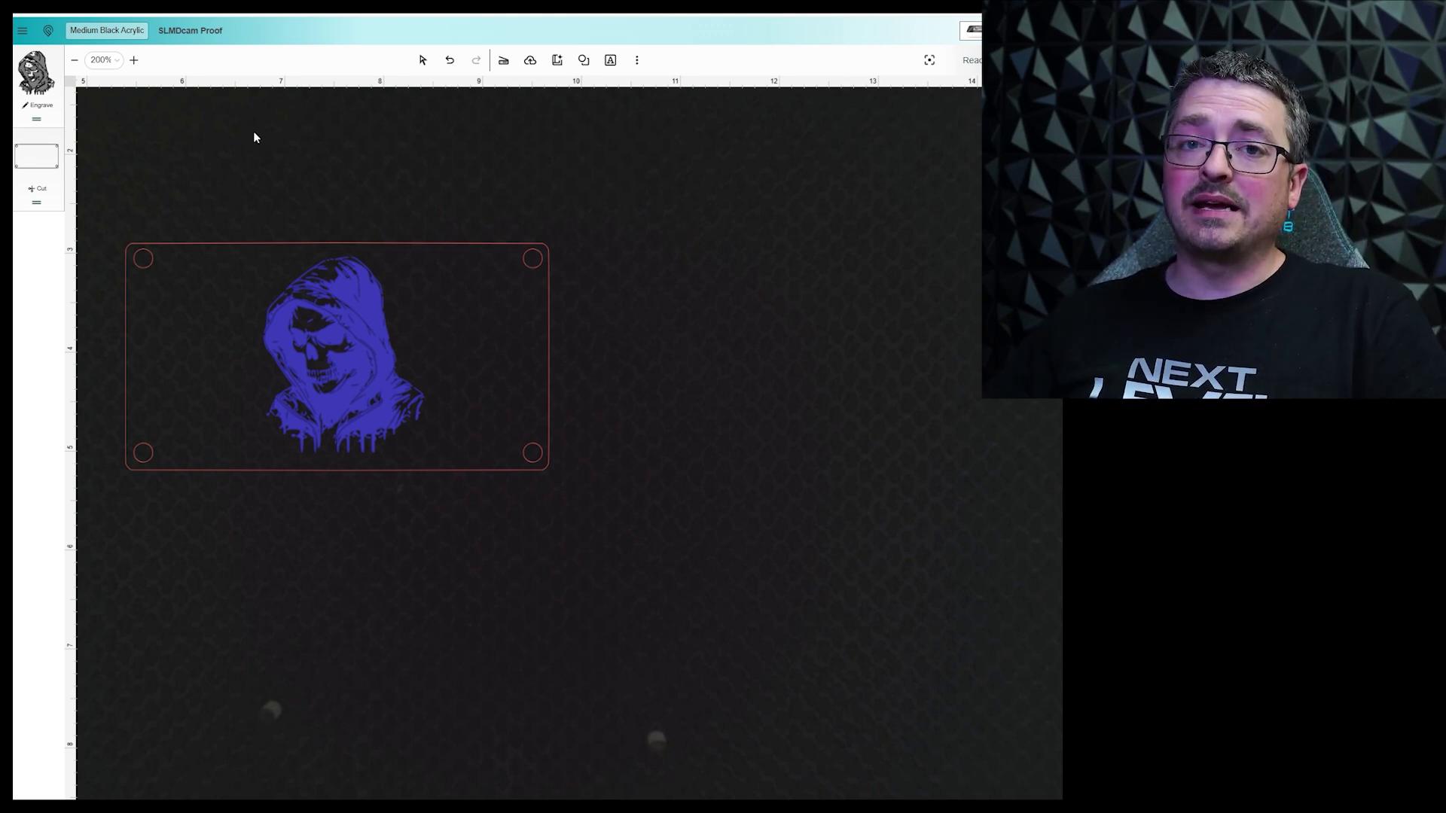
Try the HD Graphic and Draft Graphic engrave presets on the skull and inspect the Draft preset's speed, power and lines per inch
left_click(33, 111)
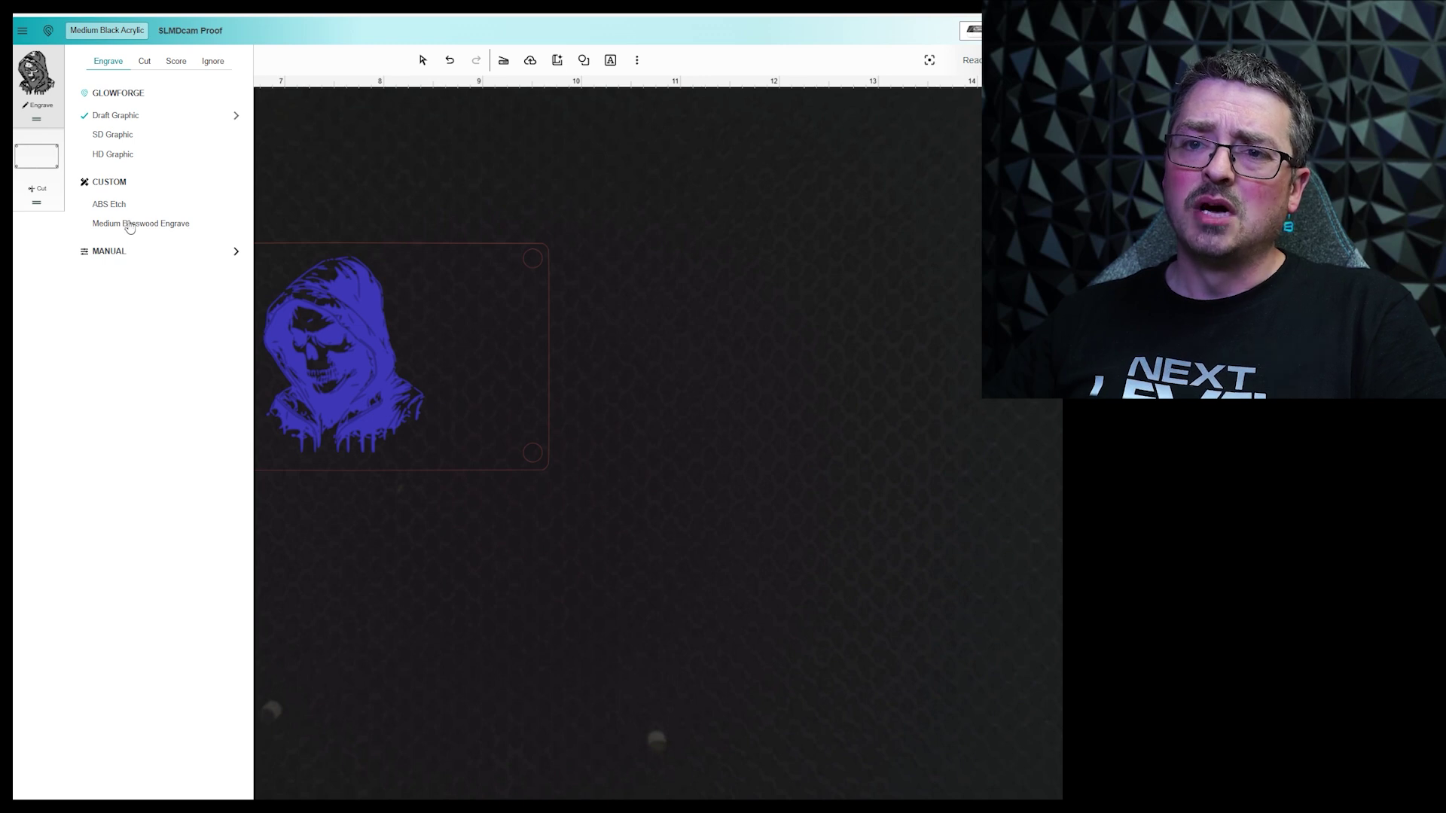
left_click(107, 157)
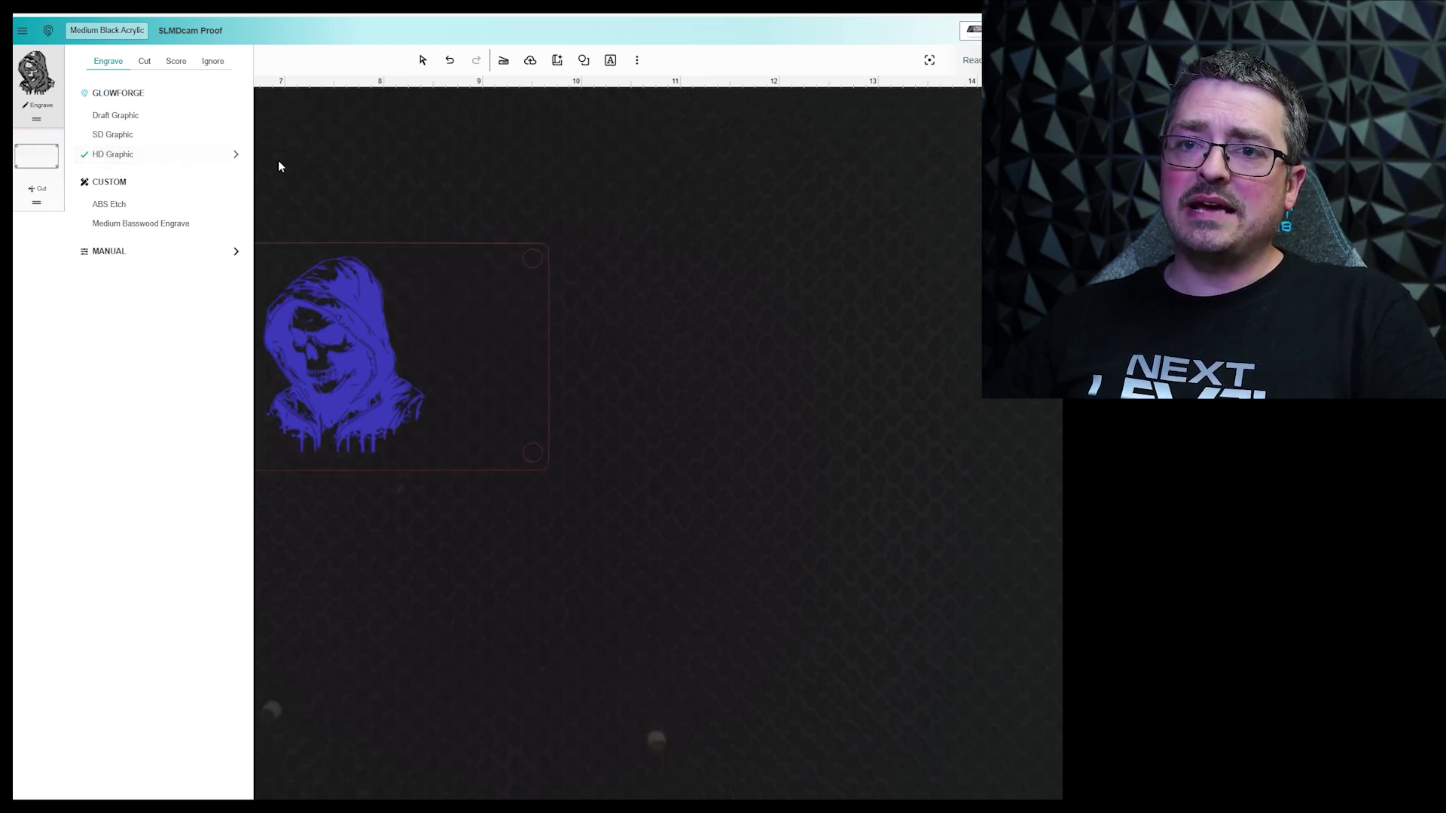
left_click(115, 117)
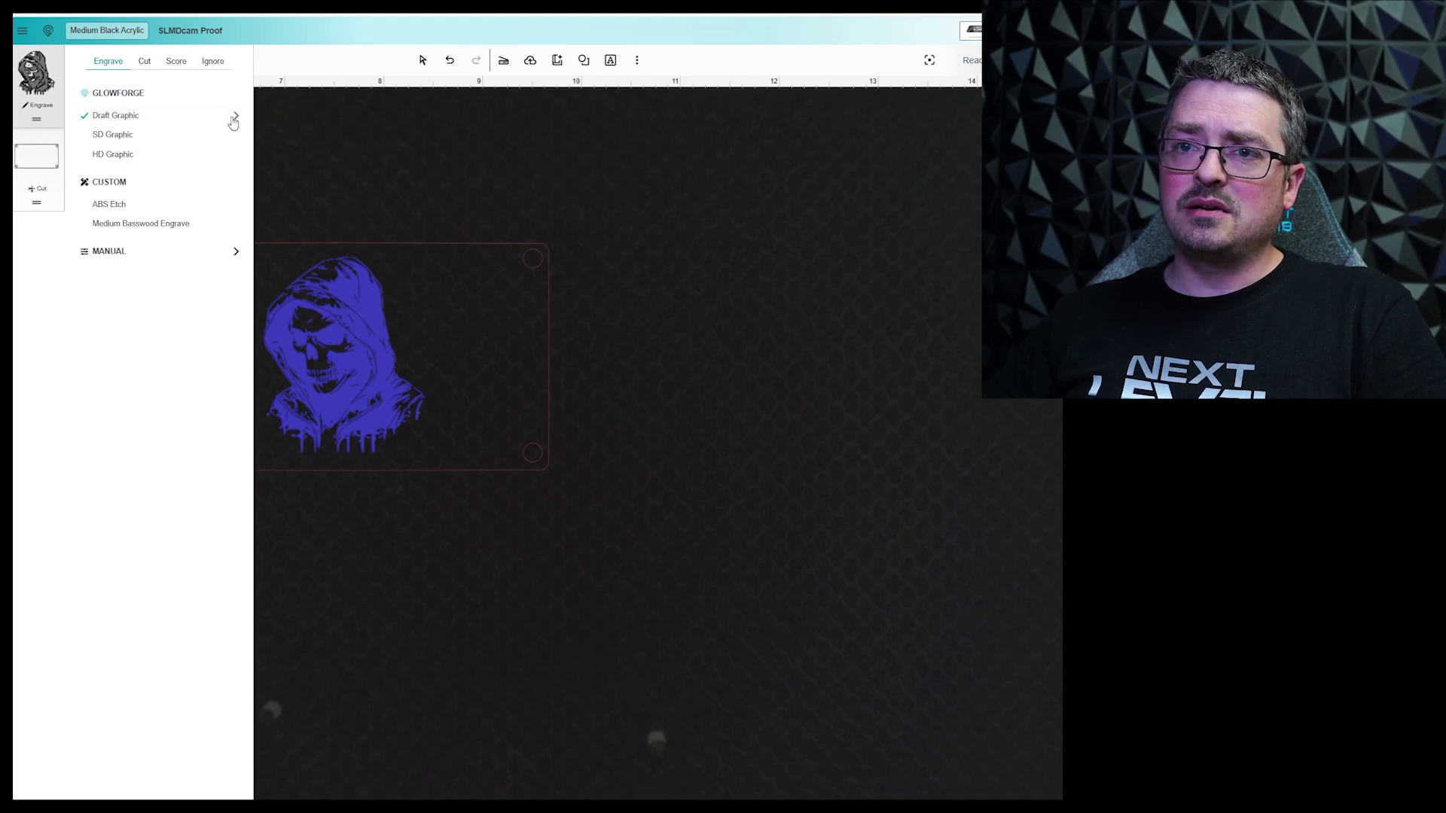
left_click(234, 116)
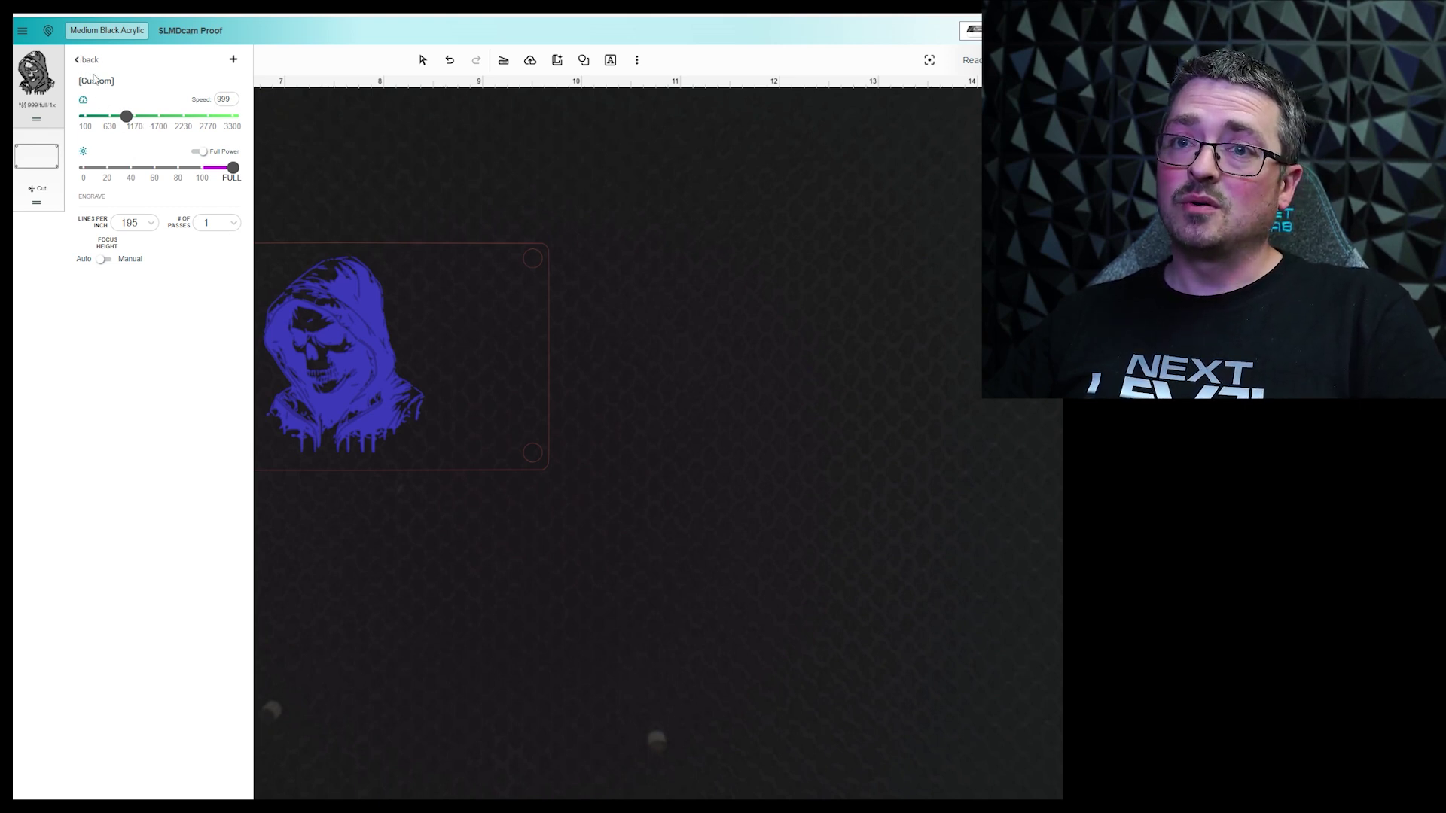
left_click(223, 102)
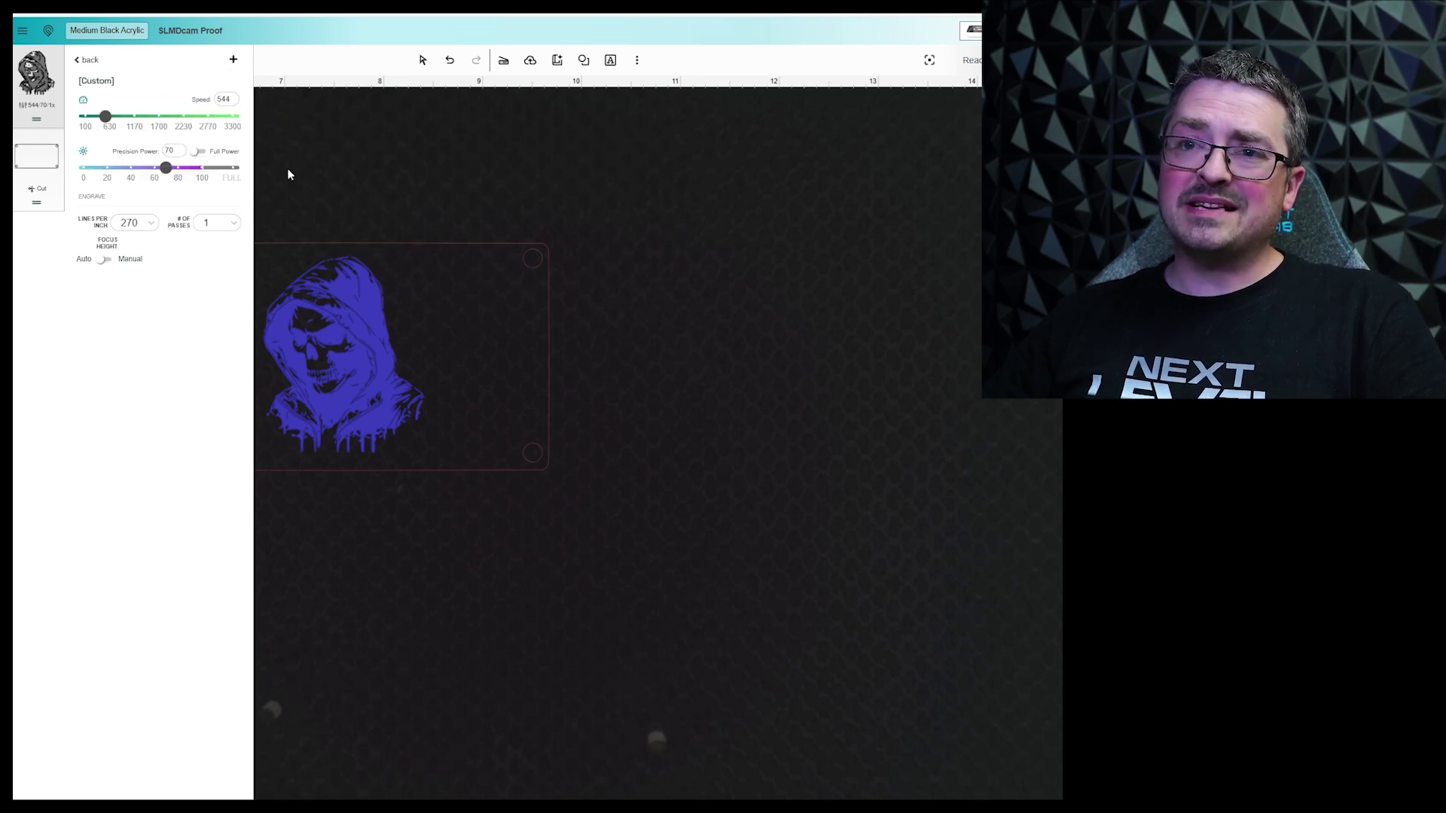
Examine the speed, precision power and lines per inch of the skull's SD Graphic engrave preset
left_click(224, 101)
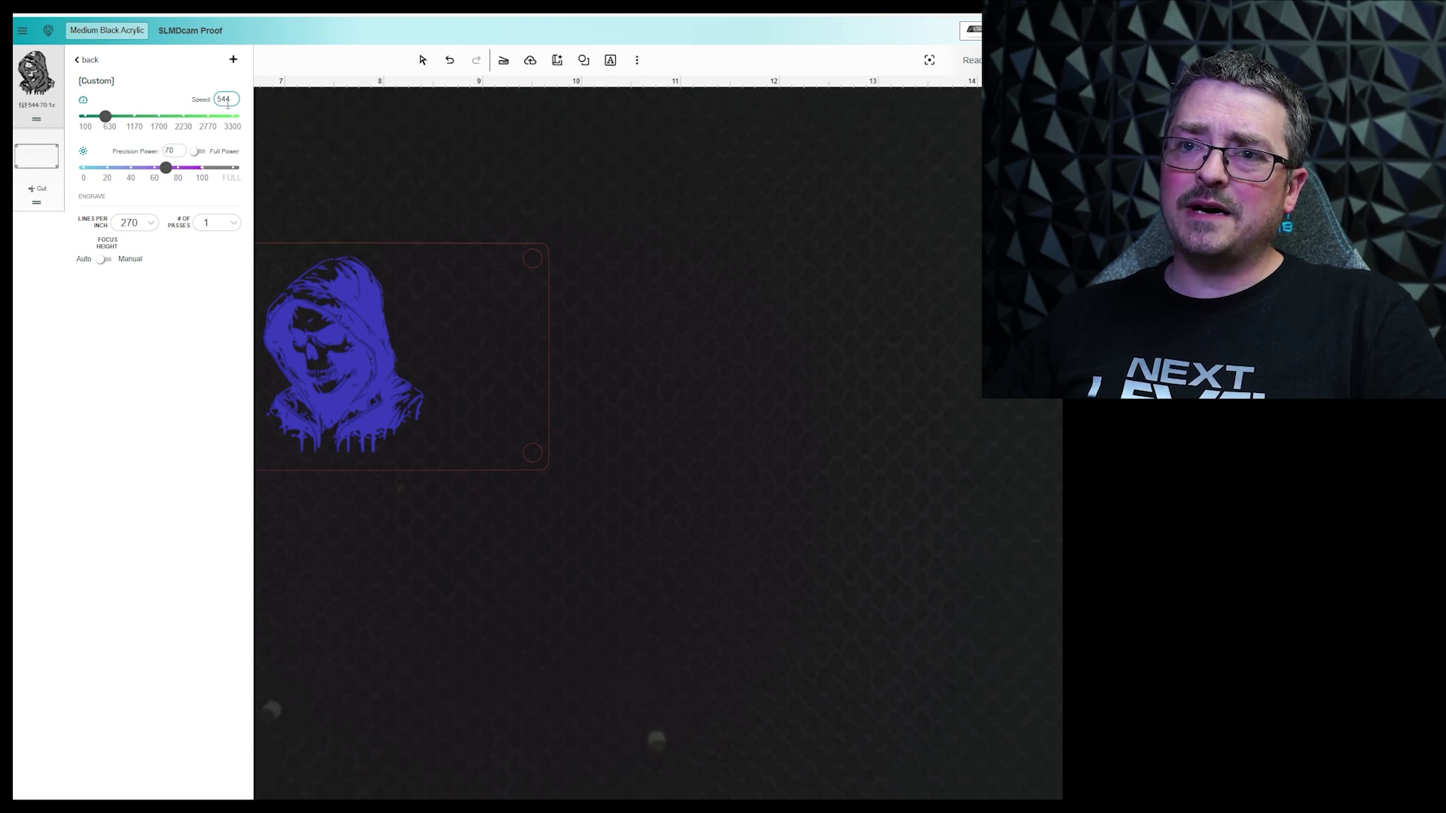
left_click(166, 170)
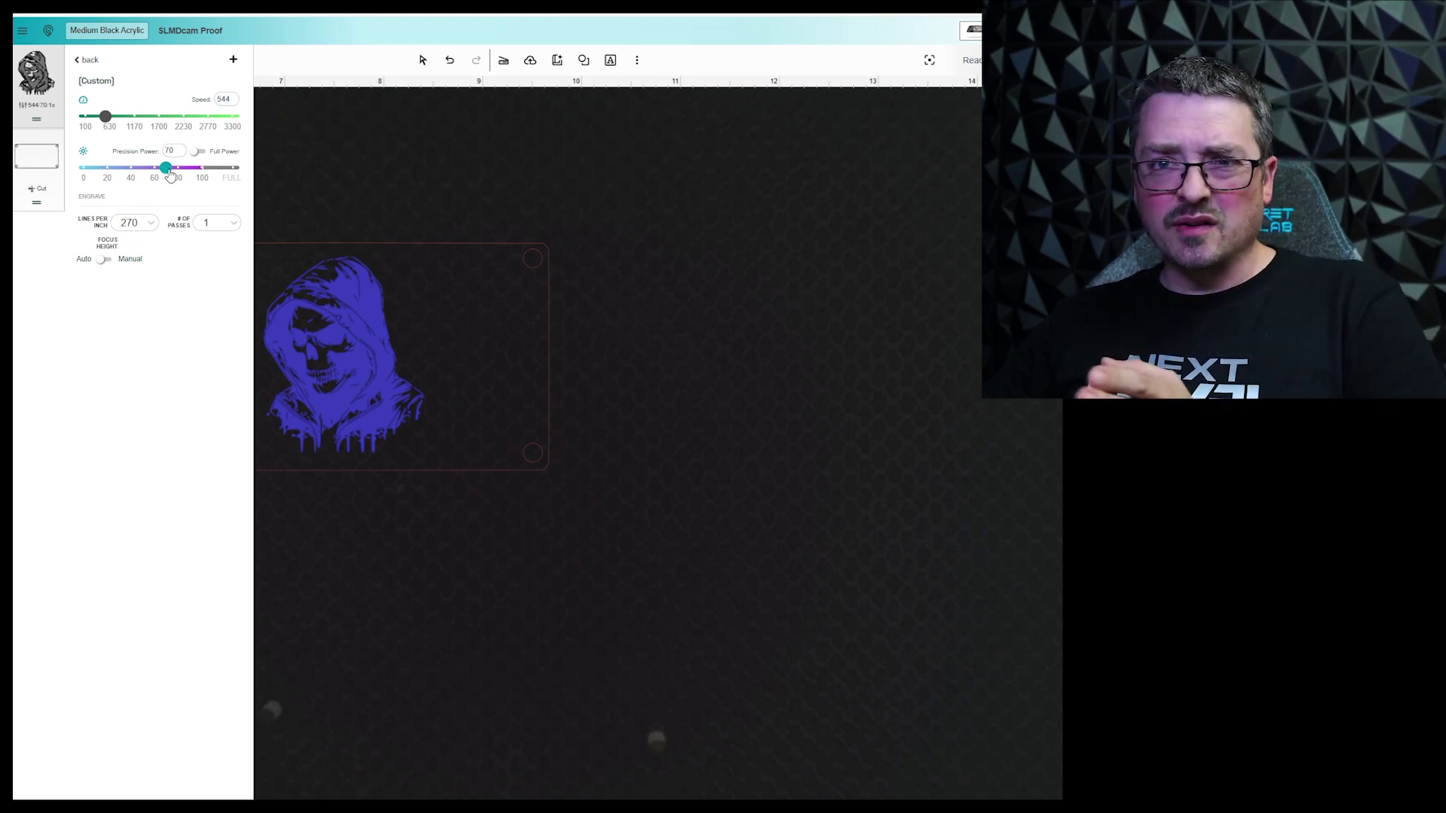
left_click(84, 61)
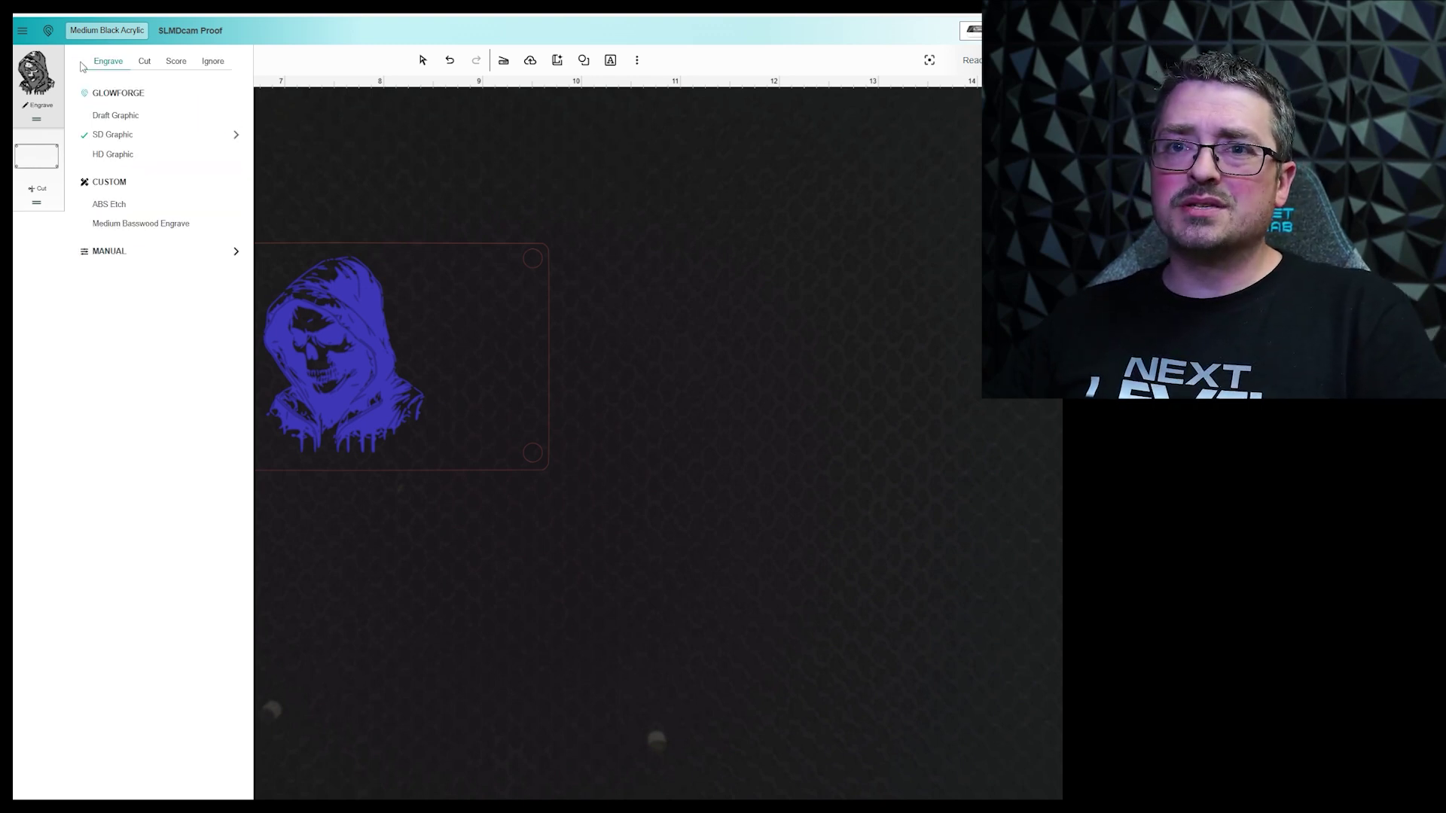
Set the skull's engraving to the HD Graphic preset and check its speed, precision power and lines per inch
left_click(214, 154)
left_click(236, 154)
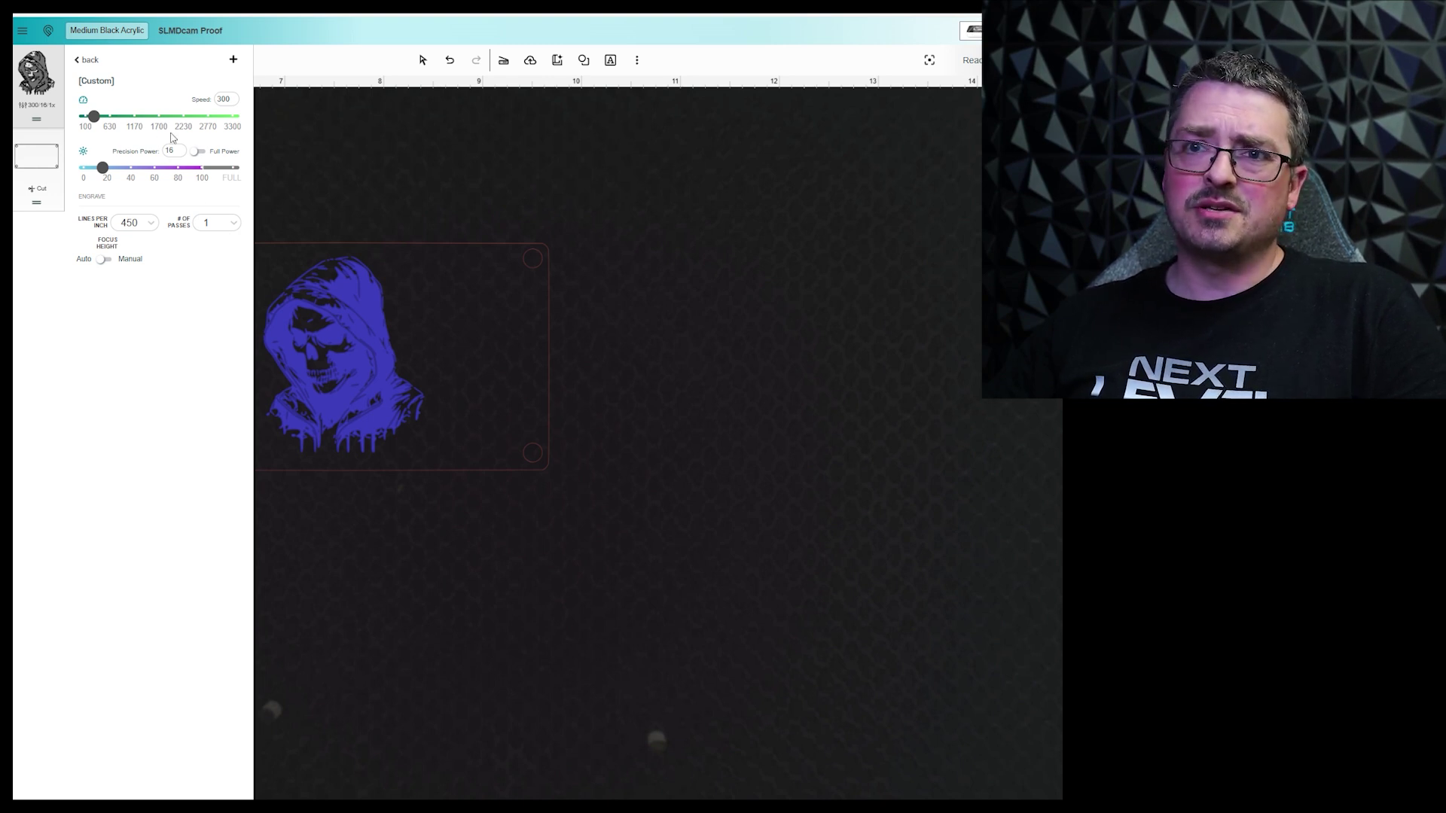
left_click(86, 59)
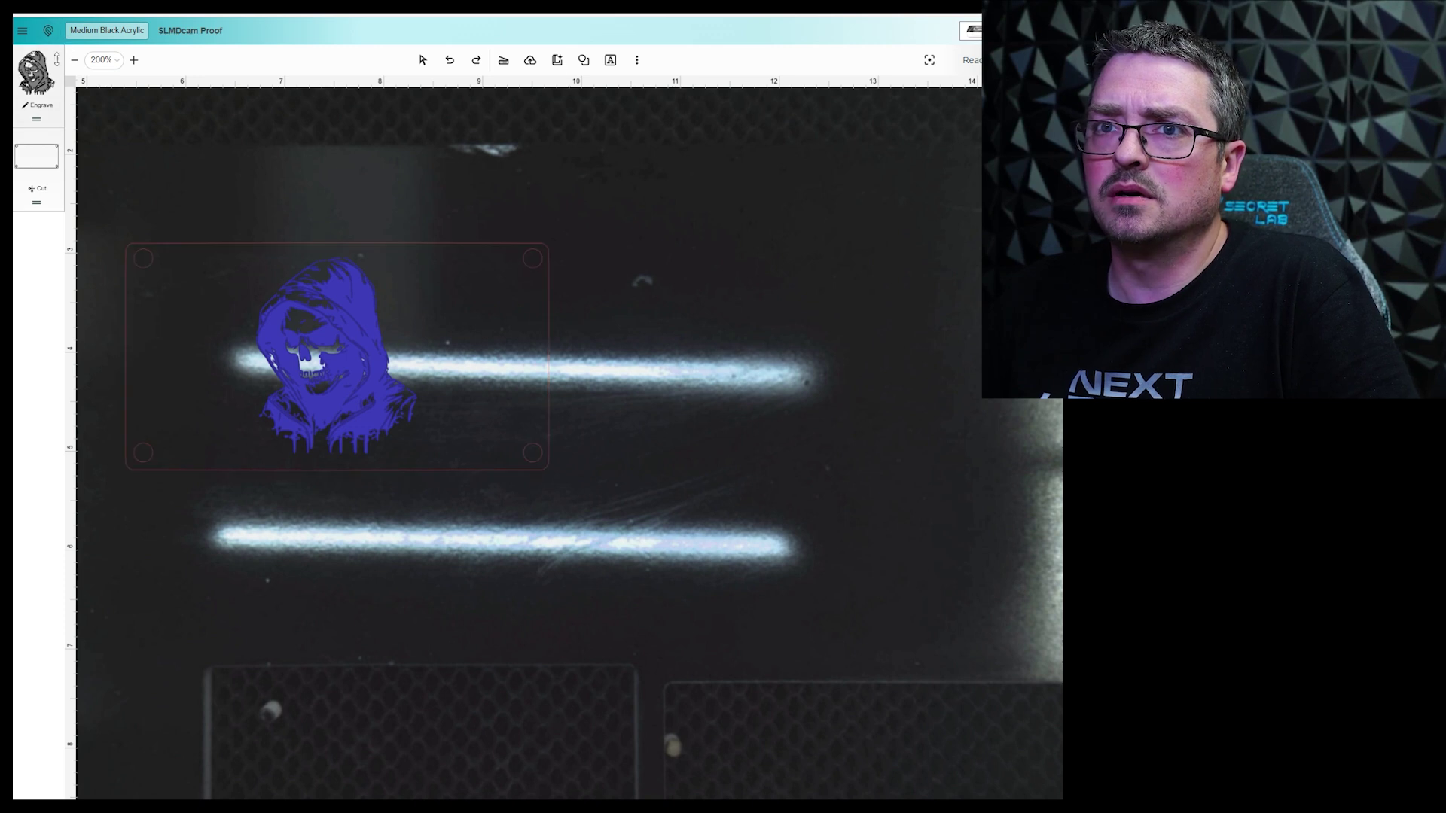
left_click(72, 68)
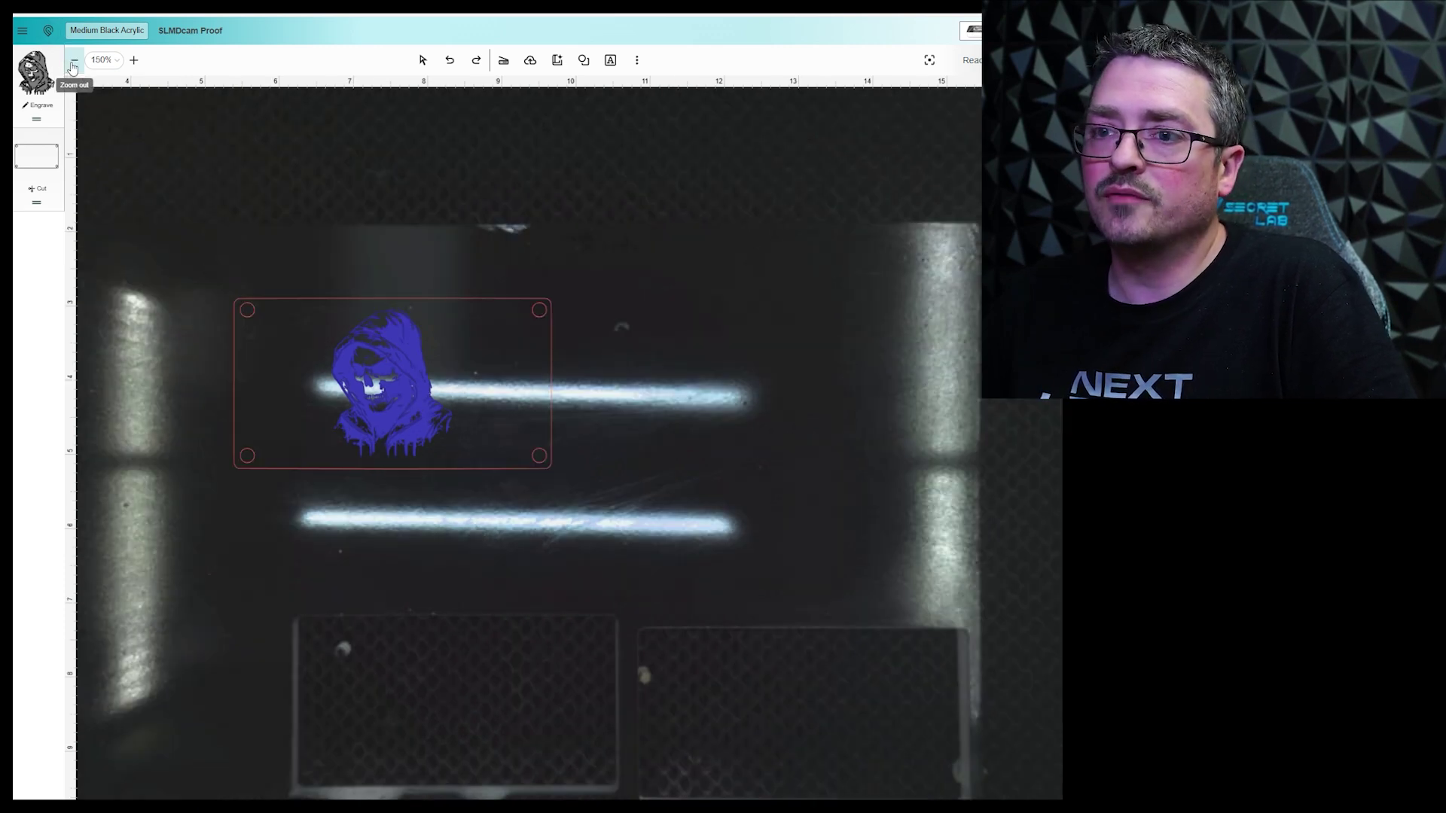